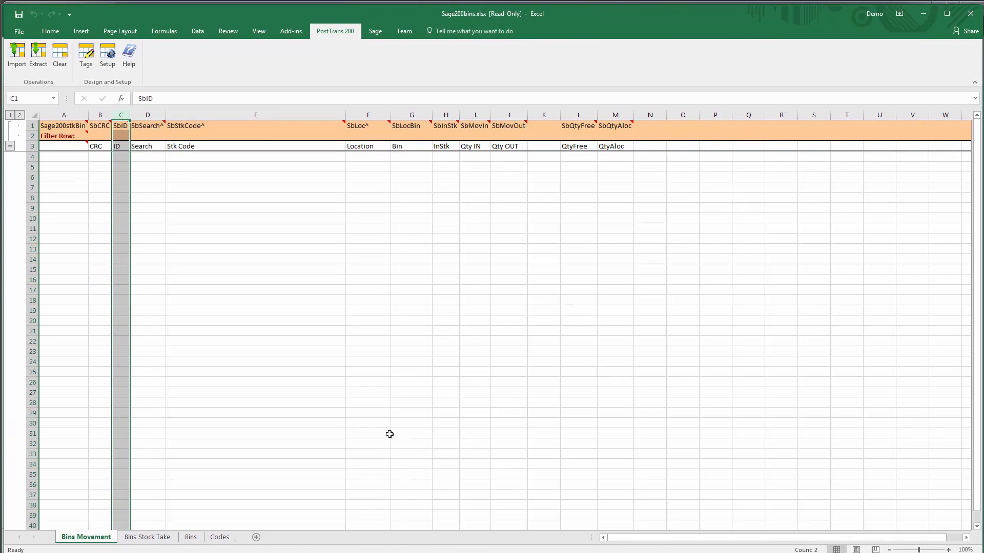
Open the stock data extract settings and set the Stock Group criterion to COOKING, Cookers - Ovens
{"action": "left_click", "coordinate": [370, 126]}
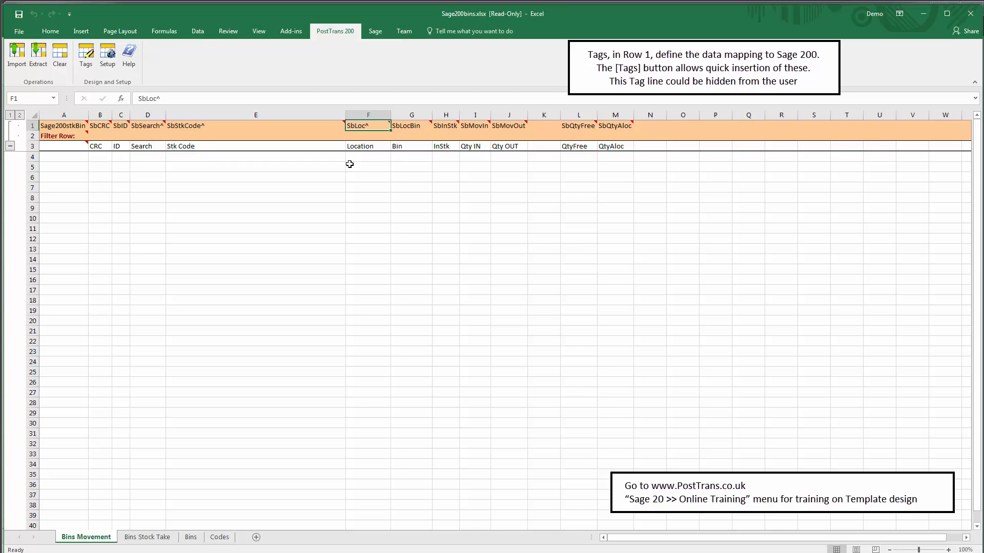
{"action": "left_click", "coordinate": [38, 53]}
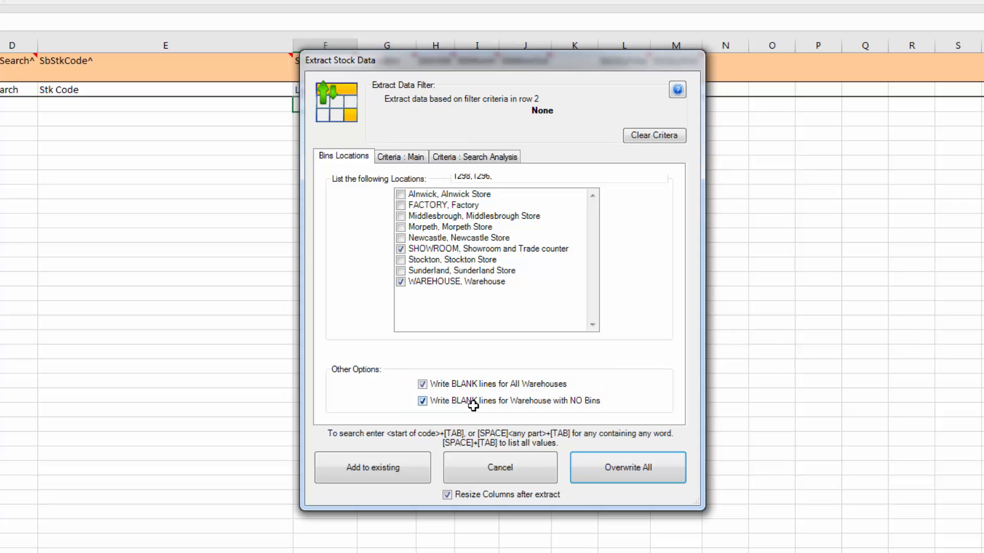
{"action": "left_click", "coordinate": [408, 158]}
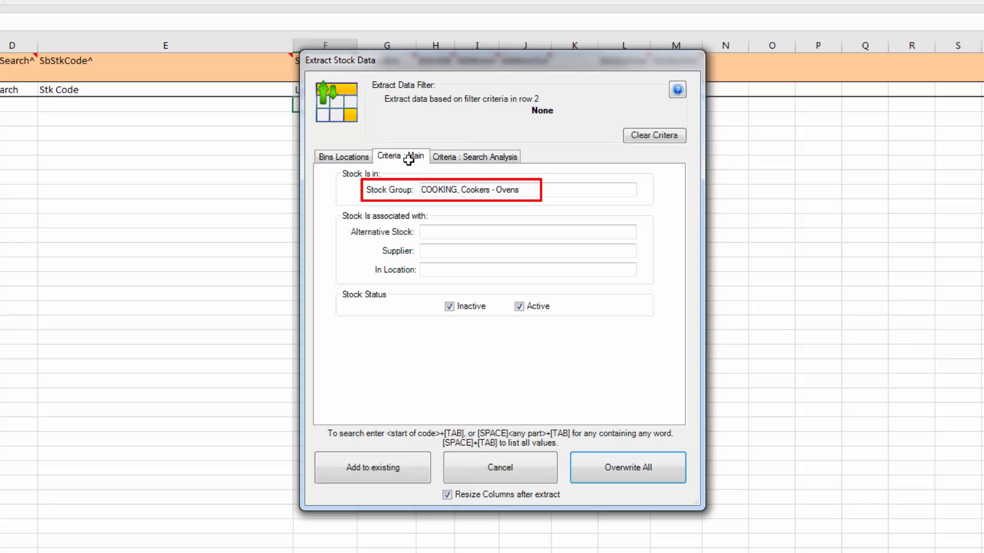
{"action": "left_click_drag", "start_coordinate": [533, 191], "coordinate": [406, 189]}
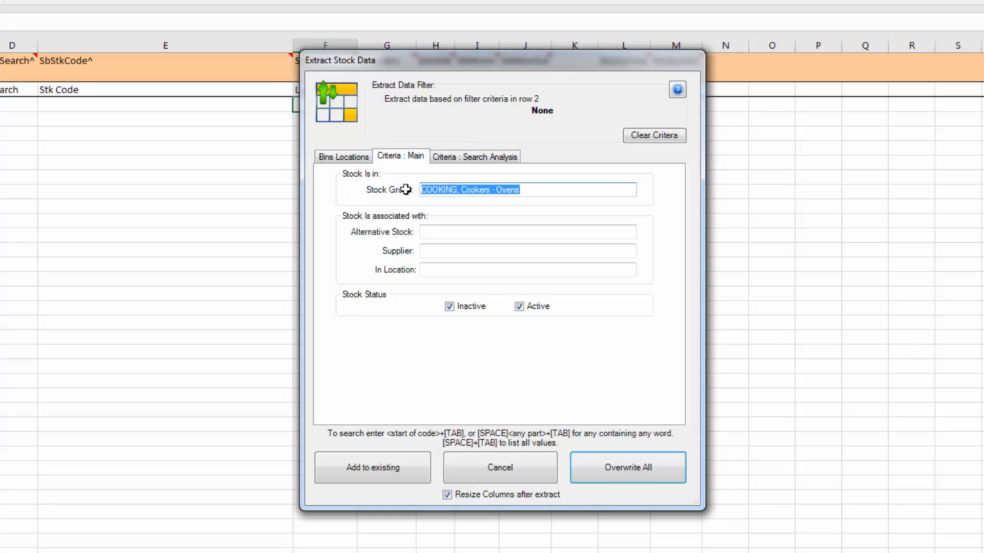
{"action": "type", "text": "co"}
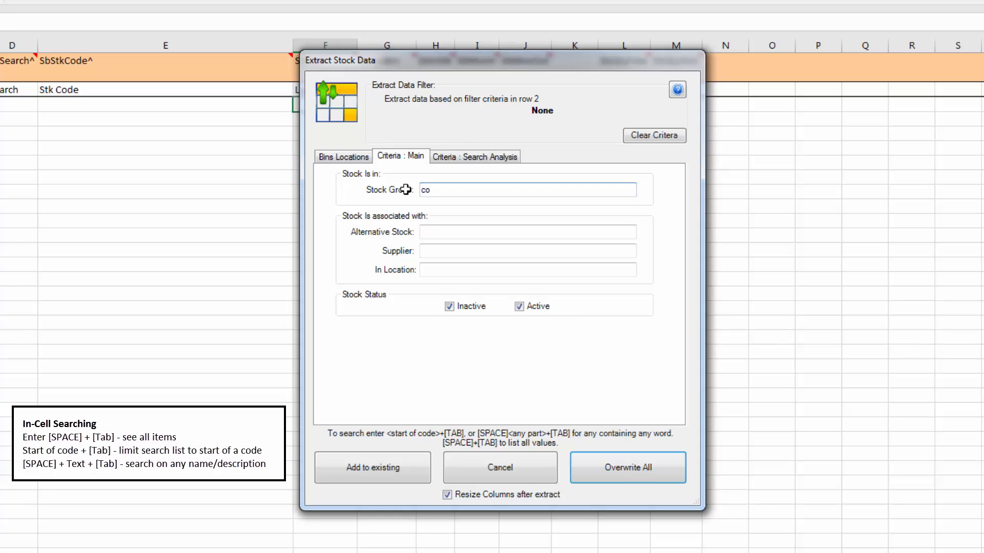
{"action": "key", "text": "Tab"}
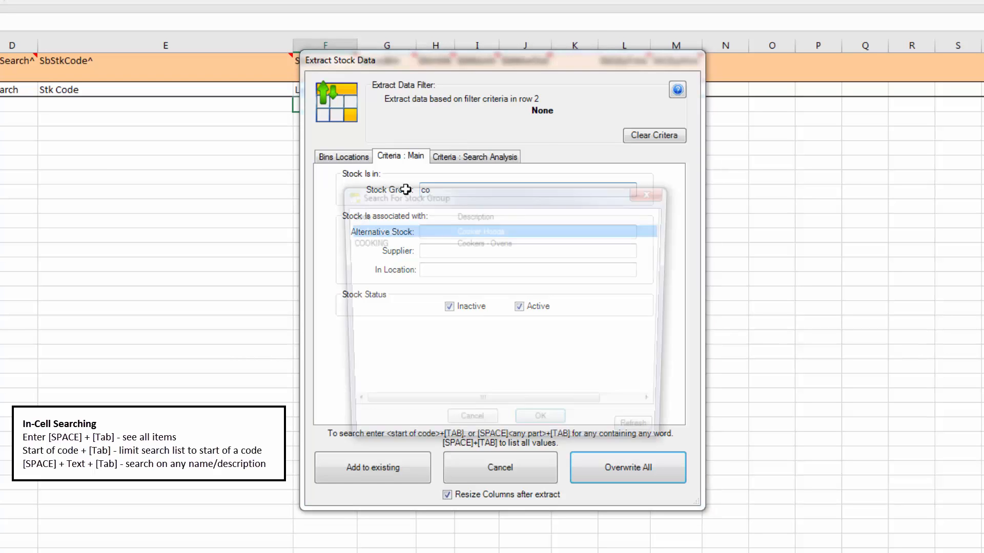
{"action": "double_click", "coordinate": [447, 243]}
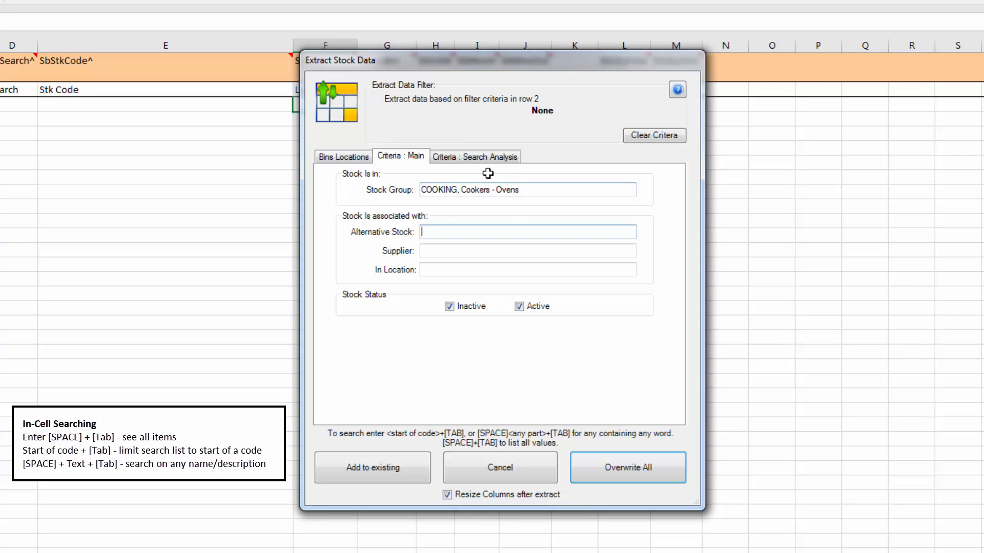
Review the search analysis criteria options for categories such as ABBUILTIN, ELECTRICAL, COLOUR and ABRANGESTYLE
{"action": "left_click", "coordinate": [472, 156]}
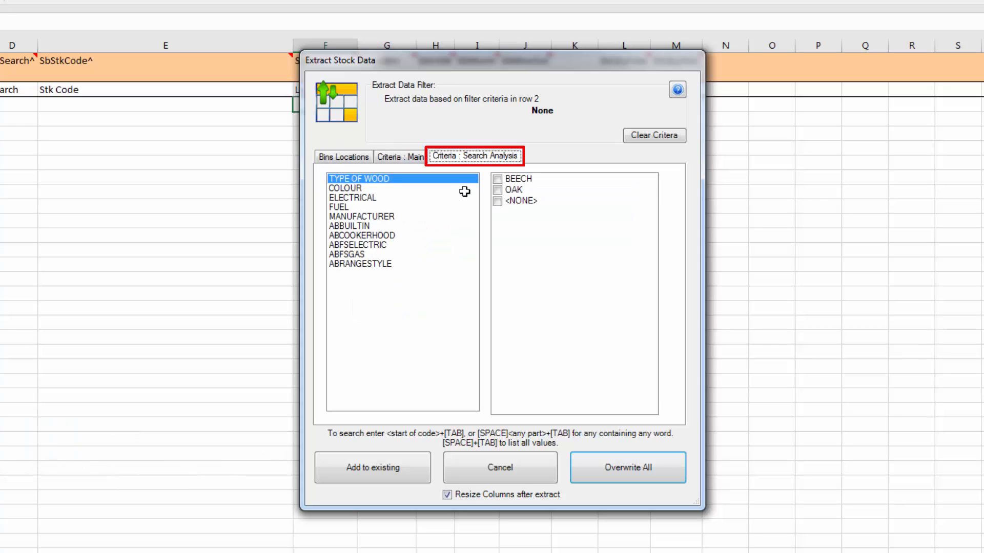
{"action": "left_click", "coordinate": [361, 226]}
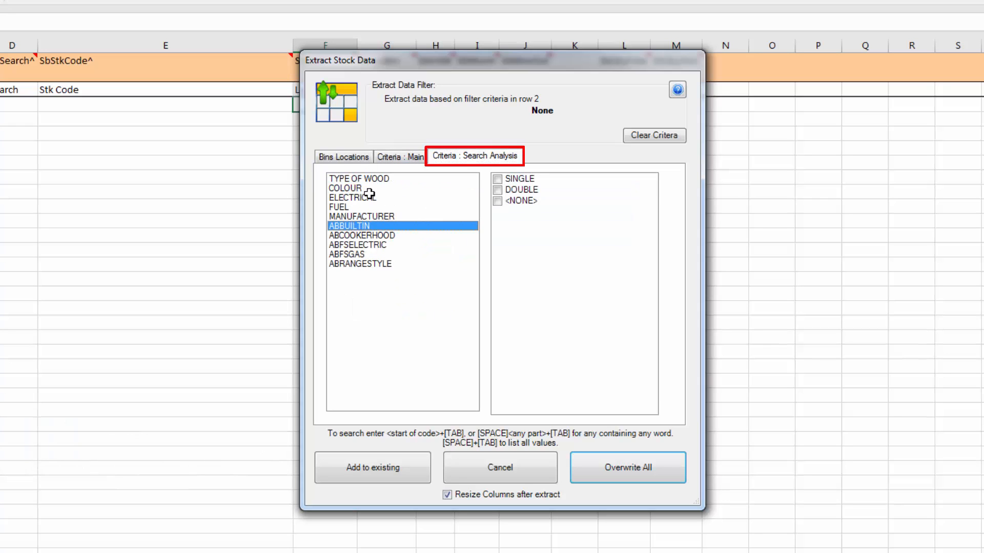
{"action": "left_click", "coordinate": [367, 198]}
{"action": "left_click", "coordinate": [353, 188]}
{"action": "left_click_drag", "start_coordinate": [358, 237], "coordinate": [353, 263]}
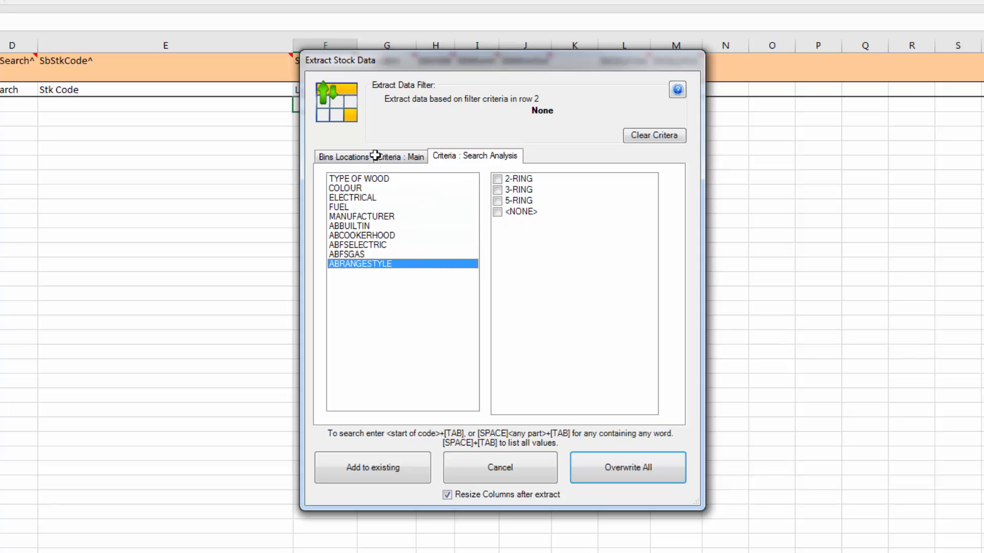
Return to the bin location settings and extract the stock data, overwriting all existing rows
{"action": "left_click", "coordinate": [354, 157]}
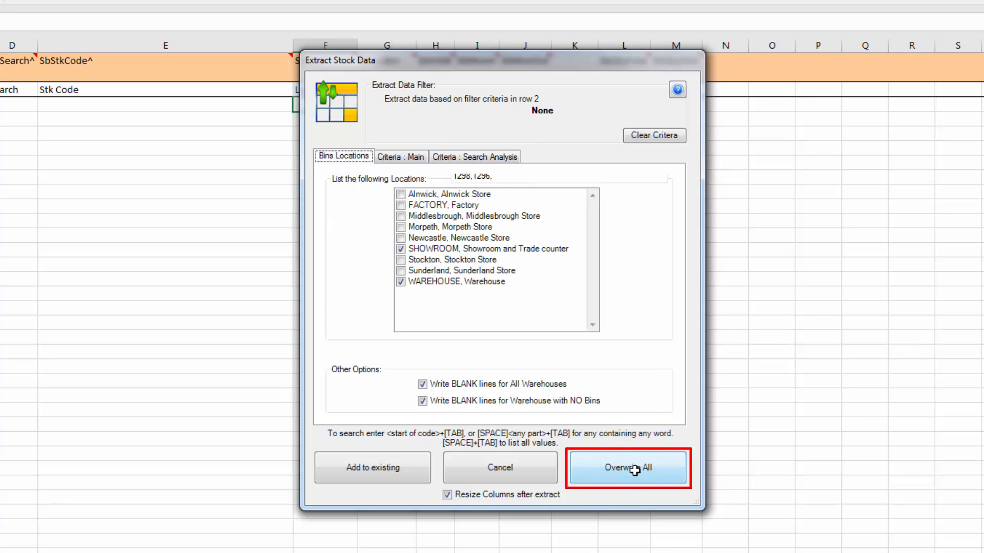
{"action": "left_click", "coordinate": [635, 470]}
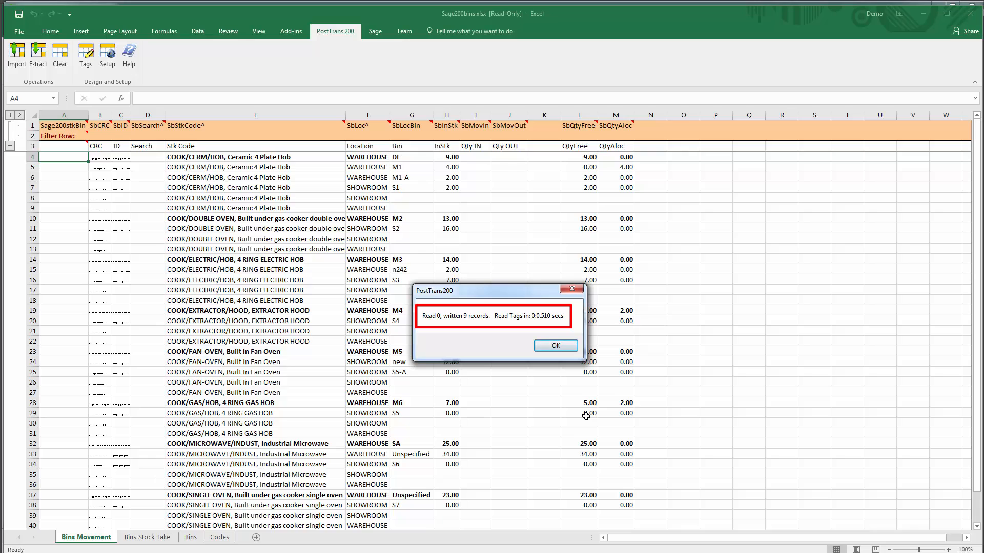
{"action": "left_click", "coordinate": [553, 343]}
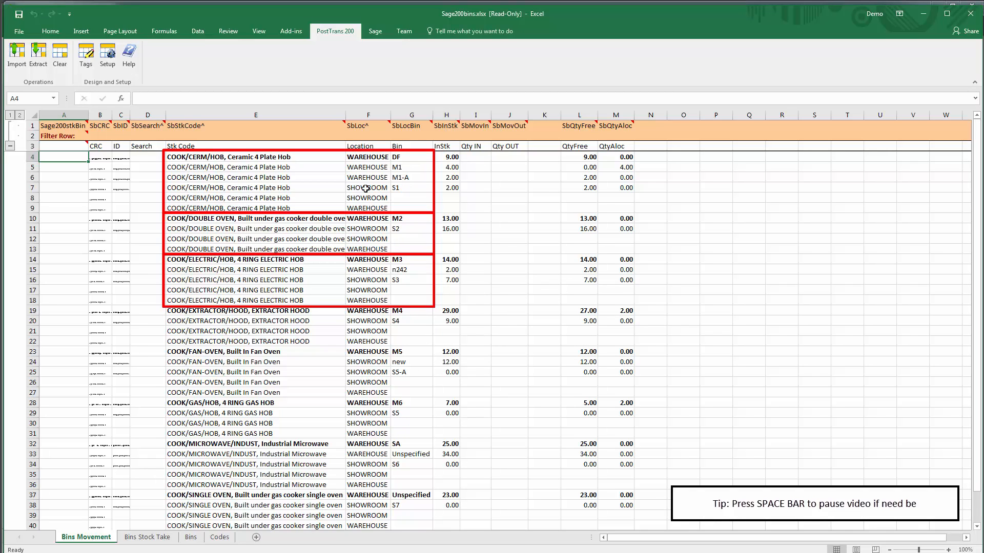
Examine the COOK/CERM/HOB rows, checking the WAREHOUSE and SHOWROOM bins and their in-stock quantities
{"action": "left_click", "coordinate": [282, 159]}
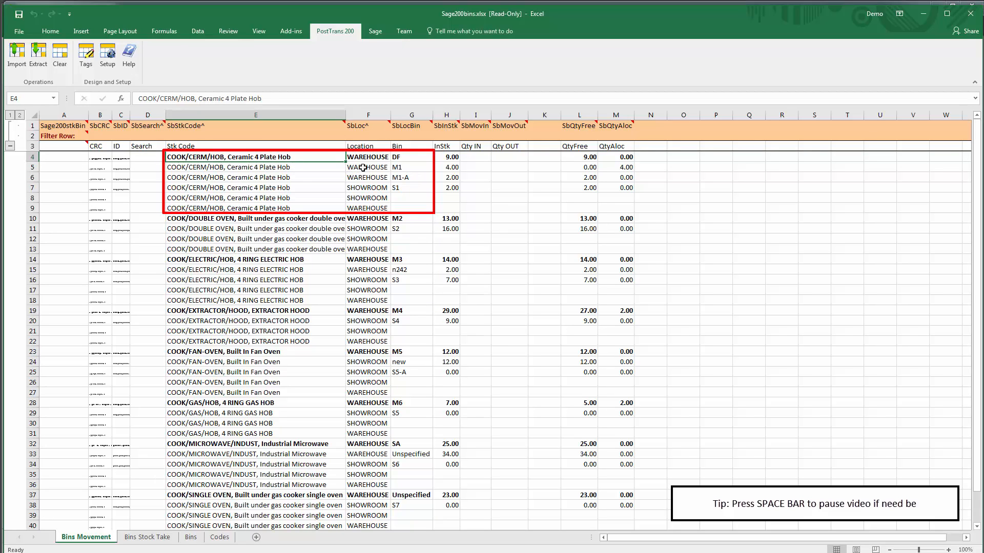
{"action": "left_click", "coordinate": [414, 160]}
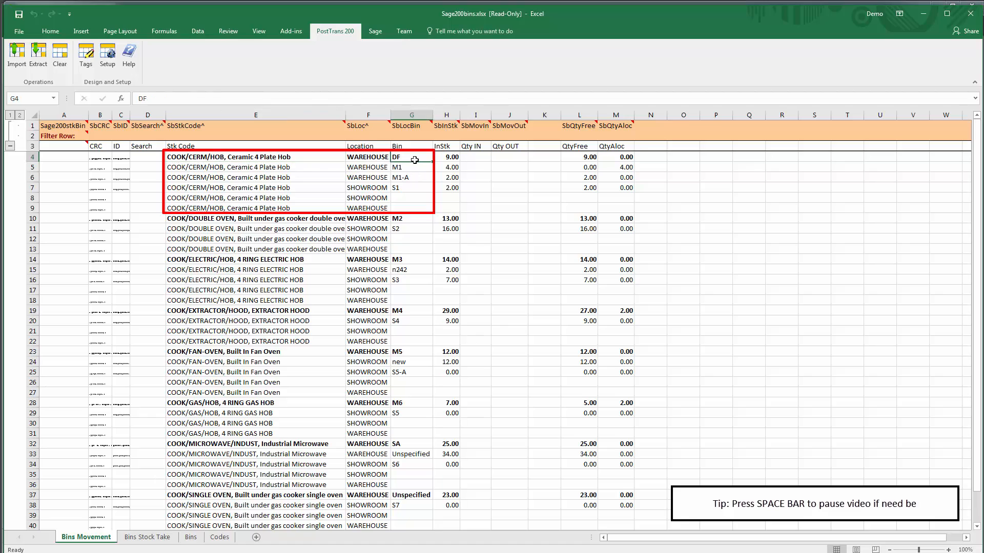
{"action": "left_click", "coordinate": [410, 167]}
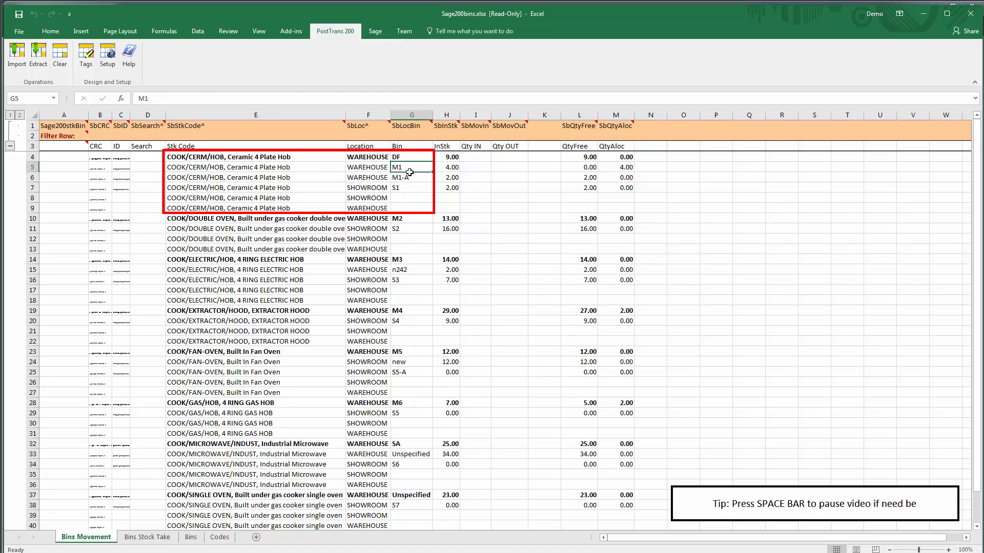
{"action": "left_click", "coordinate": [414, 178]}
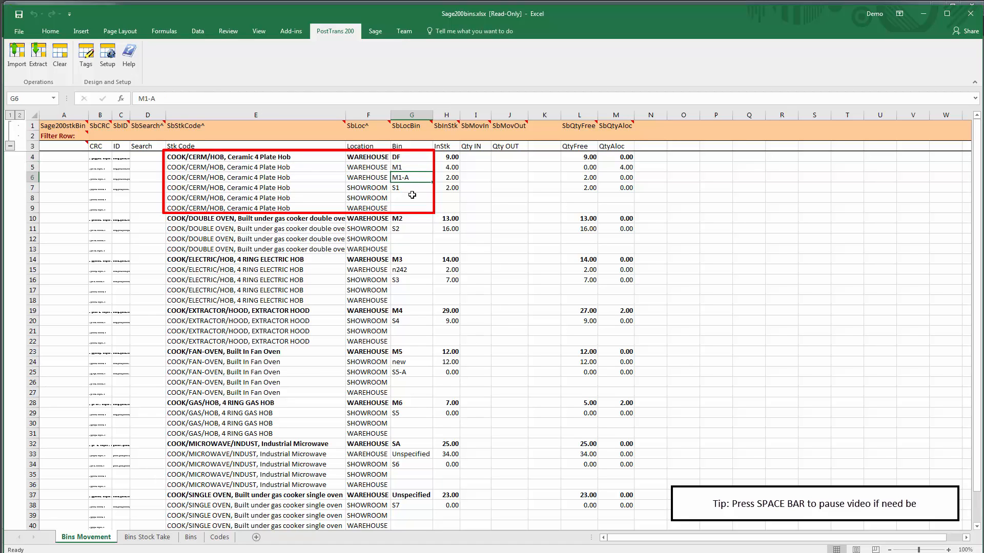
{"action": "left_click", "coordinate": [444, 179]}
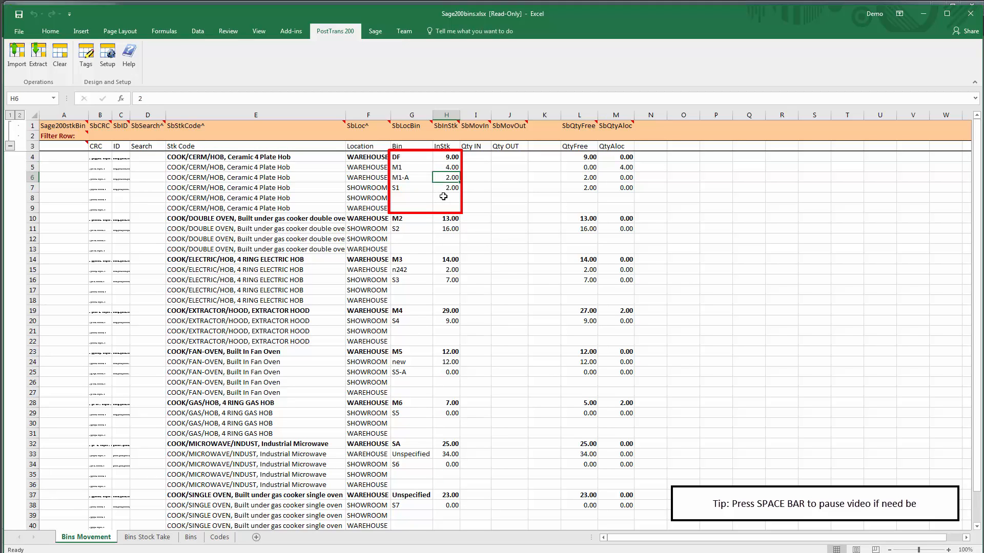
{"action": "left_click", "coordinate": [445, 192]}
{"action": "left_click", "coordinate": [410, 191]}
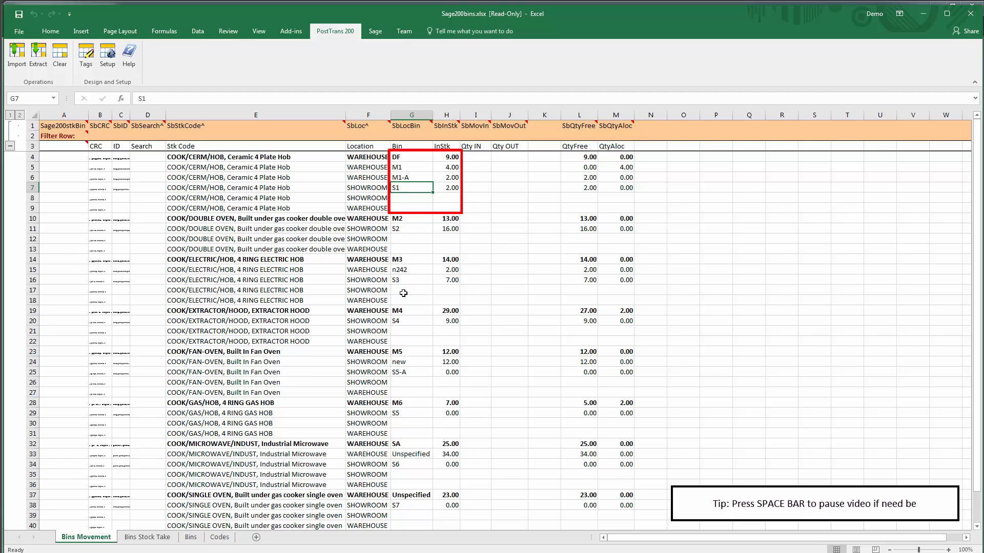
Switch to Sage 200 and open the locations of stock item COOK/CERM/HOB from the stock list
{"action": "key", "text": "alt+Tab"}
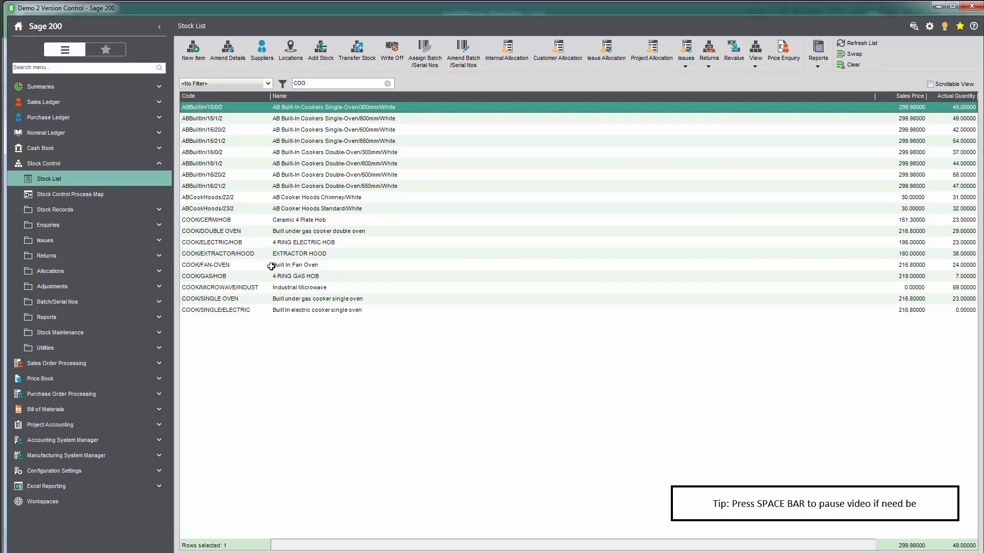
{"action": "left_click", "coordinate": [289, 221]}
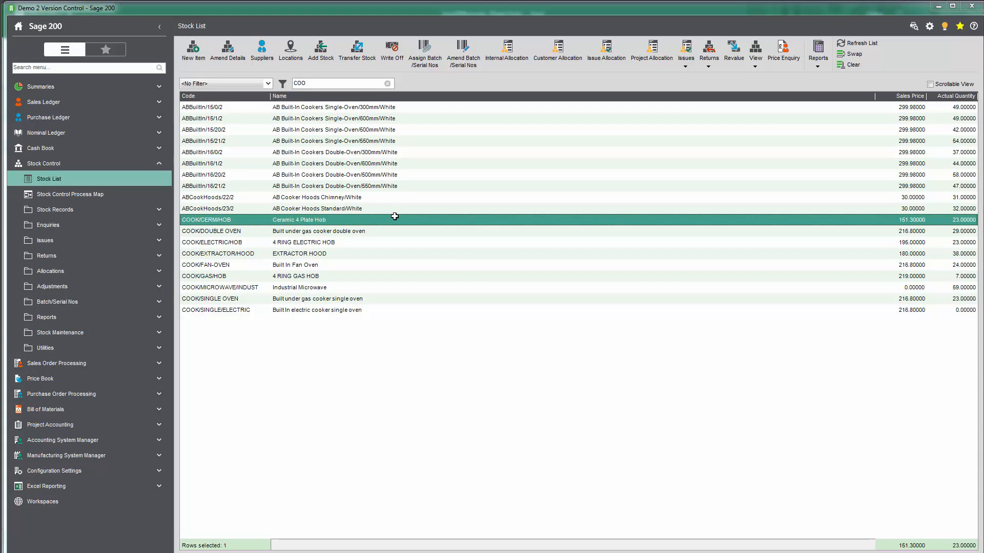
{"action": "double_click", "coordinate": [338, 221]}
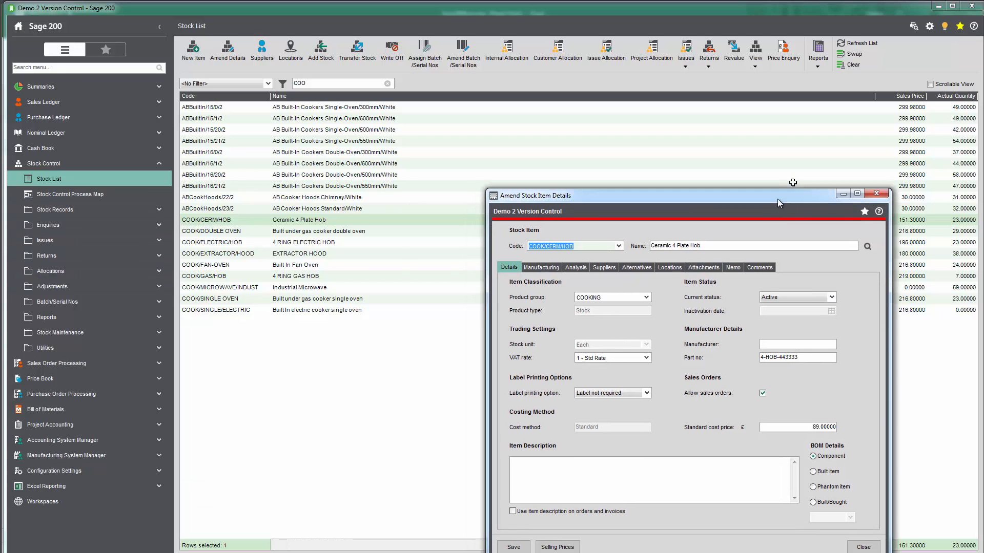
{"action": "left_click_drag", "start_coordinate": [776, 199], "coordinate": [796, 143]}
{"action": "left_click", "coordinate": [681, 211]}
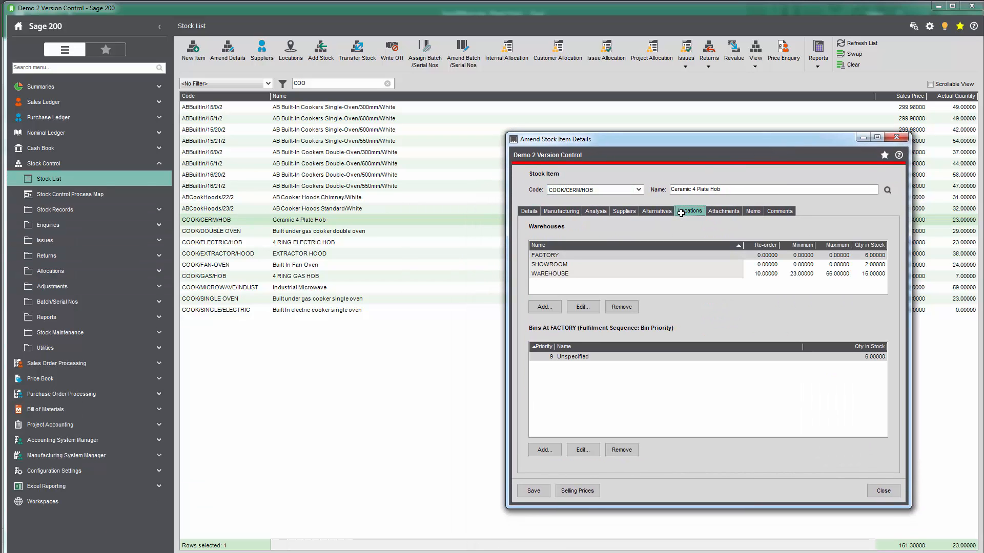
Compare the item's WAREHOUSE bins with the Excel worksheet rows, and close the stock item details
{"action": "key", "text": "alt+Tab"}
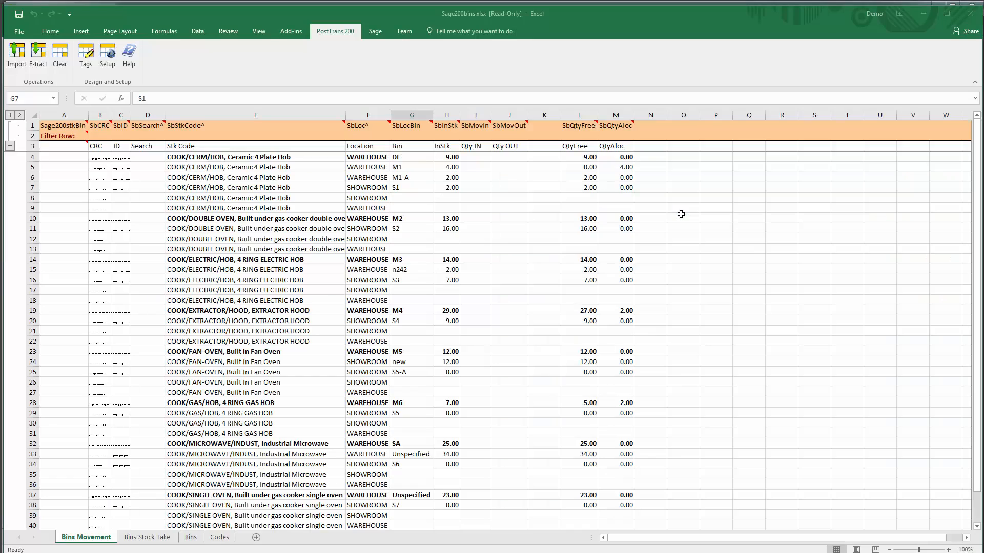
{"action": "key", "text": "alt+Tab"}
{"action": "left_click_drag", "start_coordinate": [735, 139], "coordinate": [764, 129]}
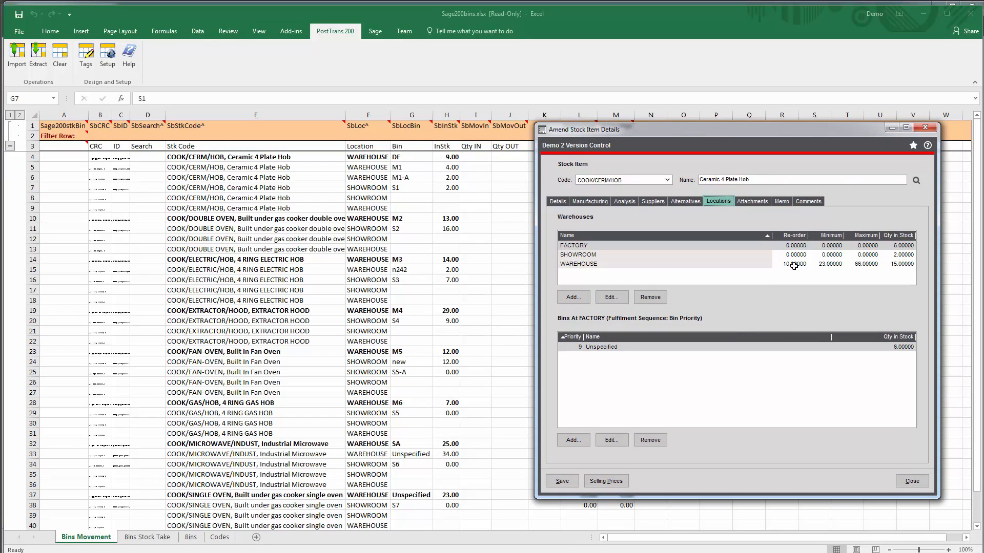
{"action": "left_click", "coordinate": [571, 265]}
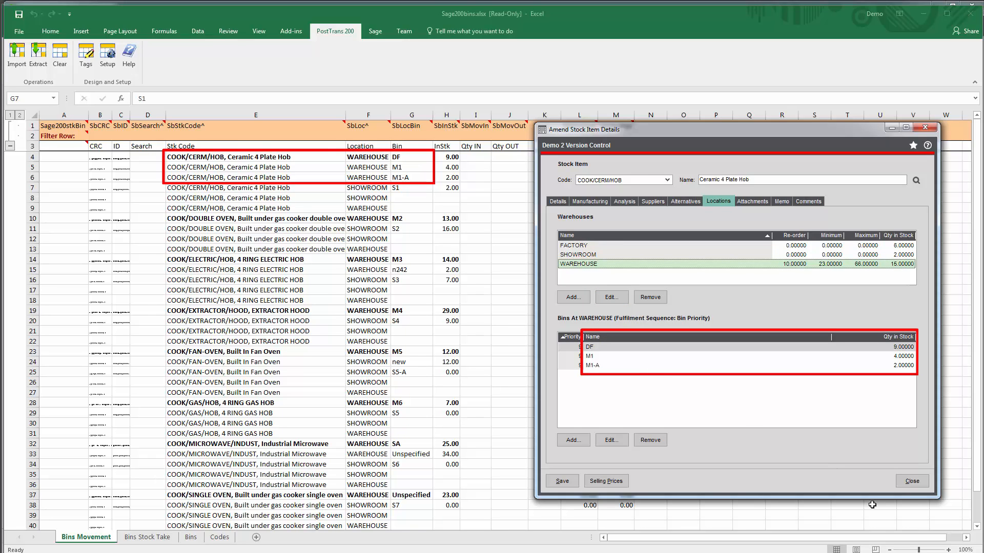
{"action": "left_click", "coordinate": [912, 481]}
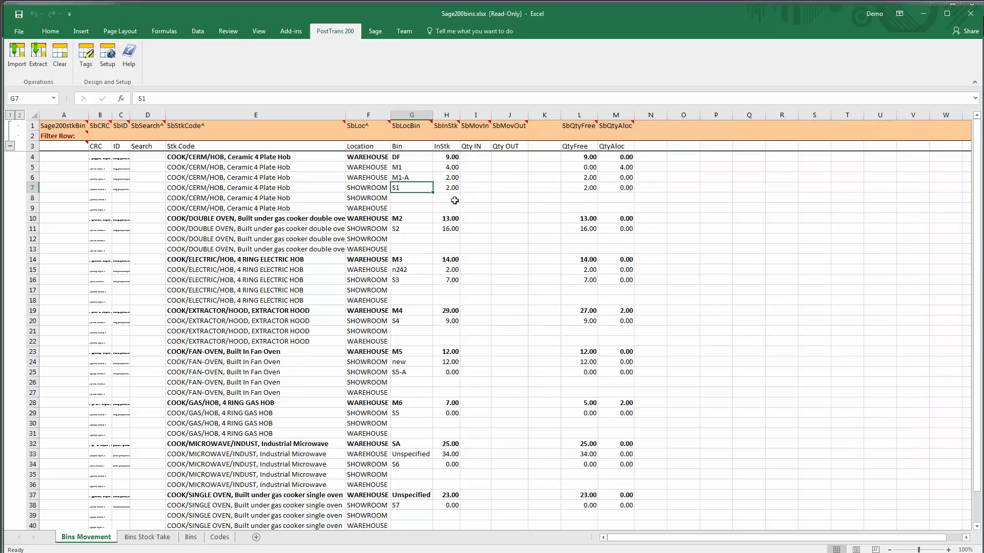
Enter a Qty IN of 6 for COOK/CERM/HOB in SHOWROOM bin S1
{"action": "left_click", "coordinate": [471, 180]}
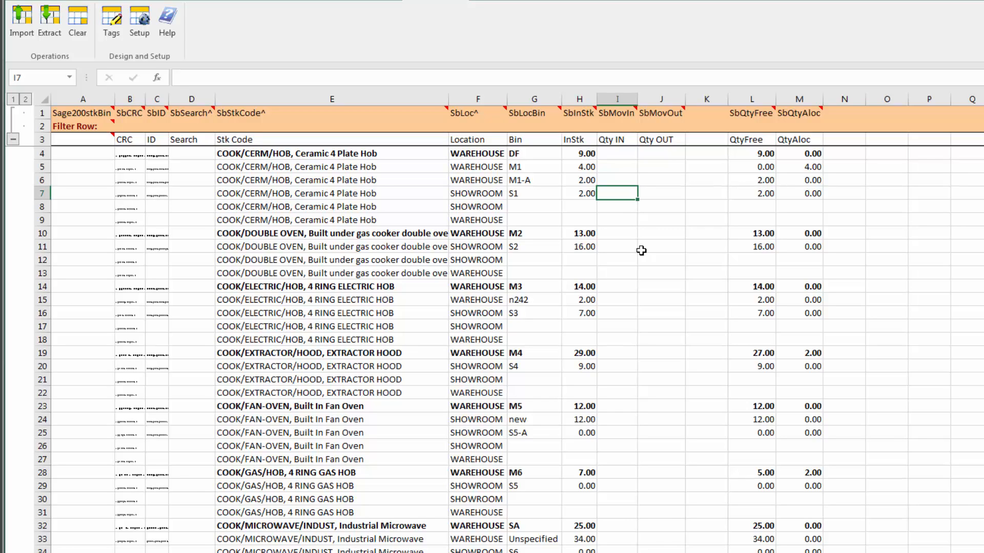
{"action": "type", "text": "6"}
{"action": "key", "text": "Up"}
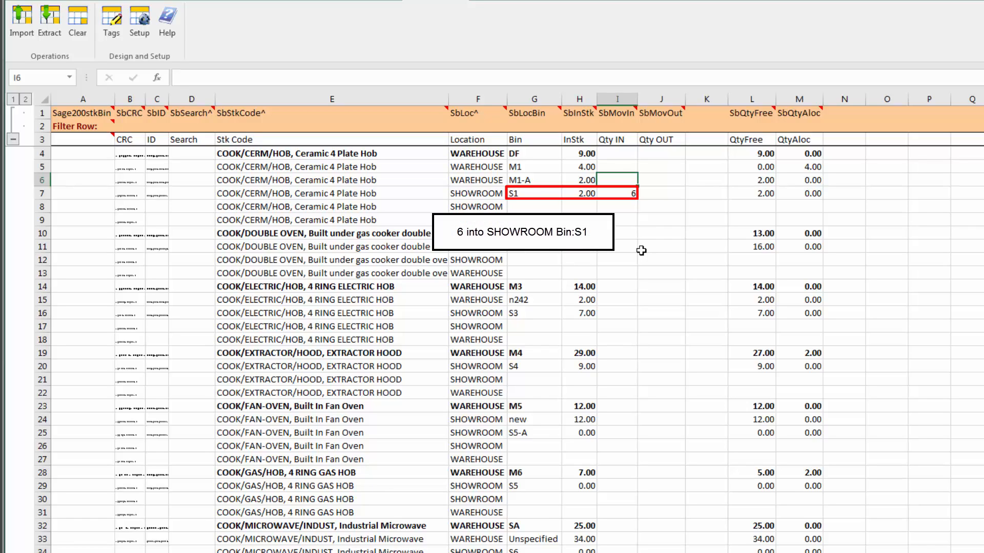
Enter Qty OUT values for COOK/CERM/HOB in WAREHOUSE: 4 from bin M1 and 2 from bin M1-A
{"action": "key", "text": "Up"}
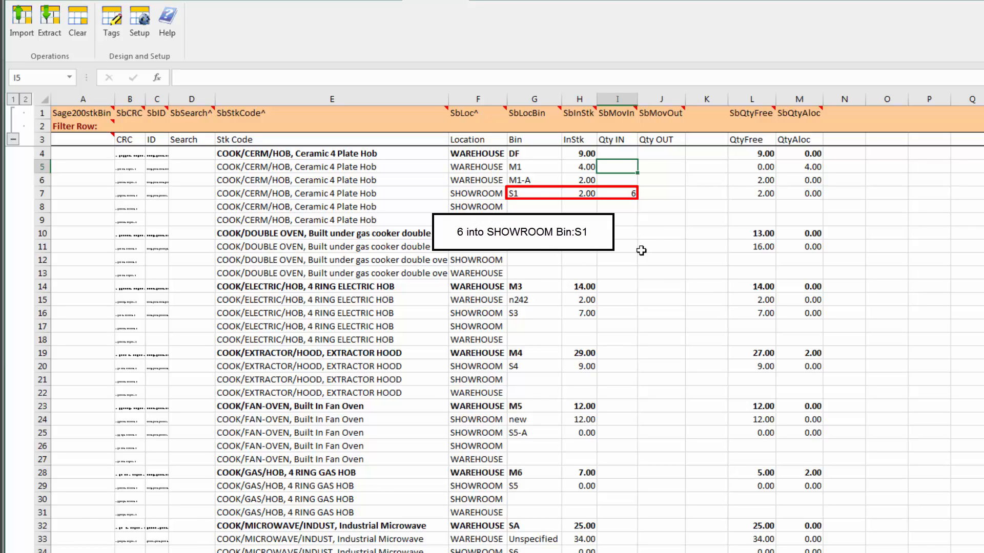
{"action": "key", "text": "Down"}
{"action": "key", "text": "Up"}
{"action": "key", "text": "Right"}
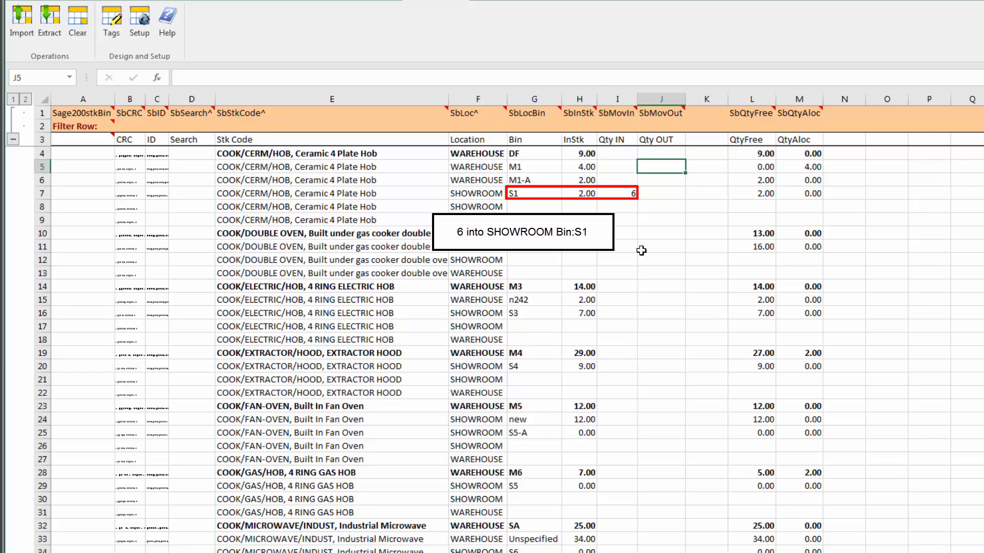
{"action": "type", "text": "4"}
{"action": "key", "text": "Return"}
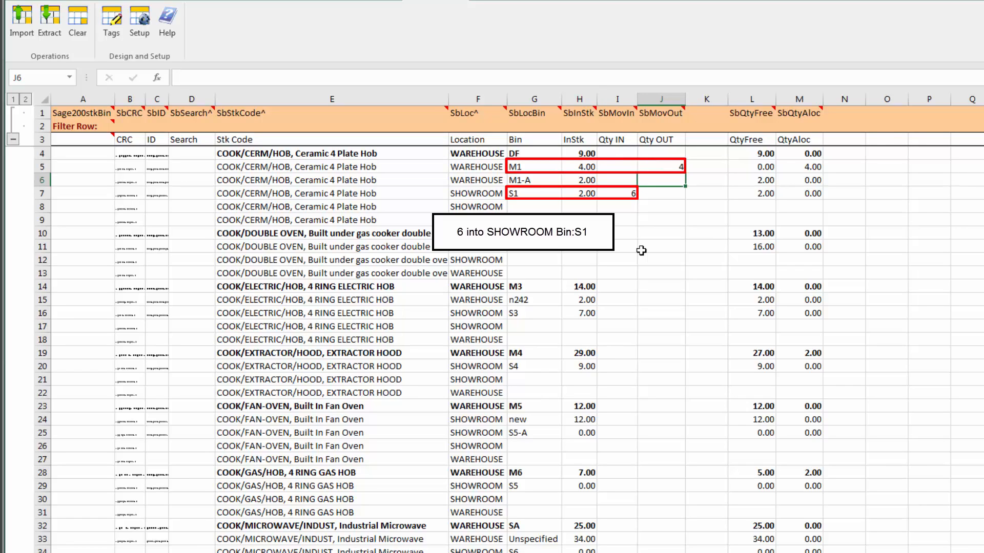
{"action": "type", "text": "2"}
{"action": "key", "text": "Return"}
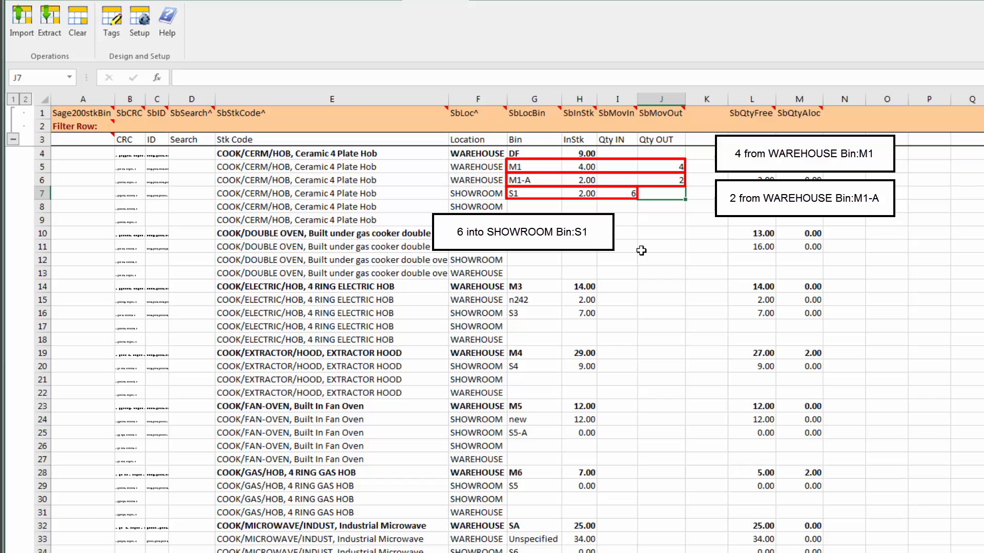
For COOK/DOUBLE OVEN, enter a Qty IN of 6 in SHOWROOM bin S2 and an x as Qty OUT against WAREHOUSE bin M2
{"action": "key", "text": "Down"}
{"action": "key", "text": "Down"}
{"action": "key", "text": "Down"}
{"action": "key", "text": "Down"}
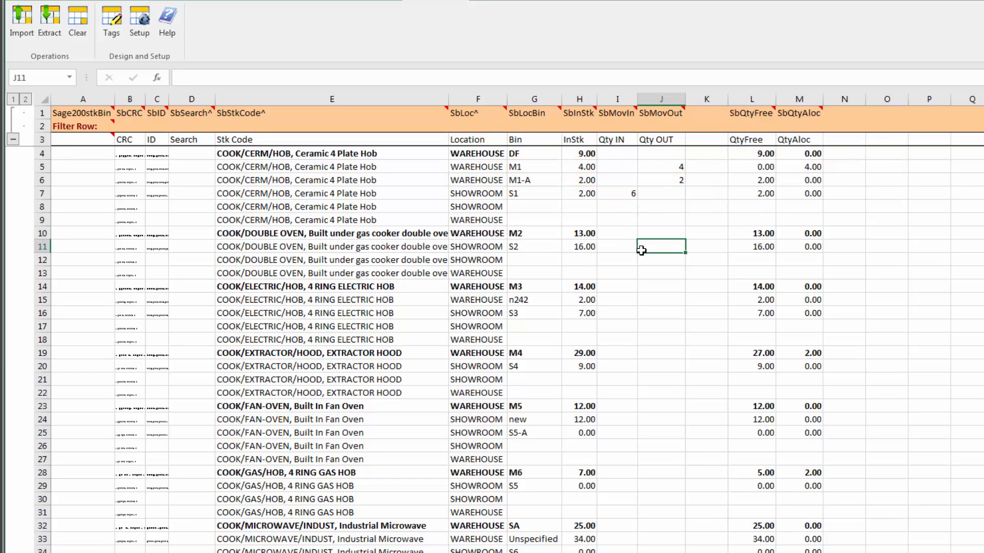
{"action": "key", "text": "Left"}
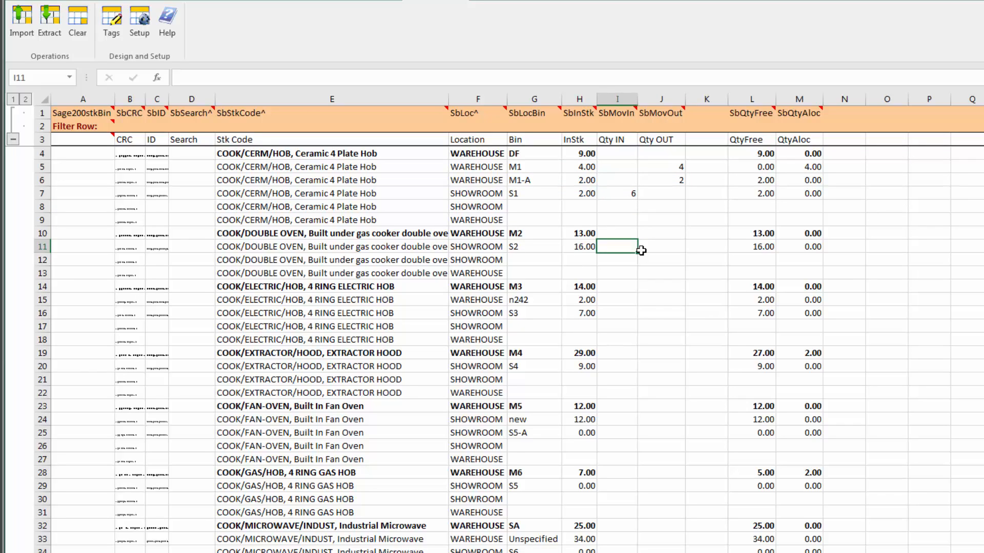
{"action": "type", "text": "6"}
{"action": "key", "text": "Up"}
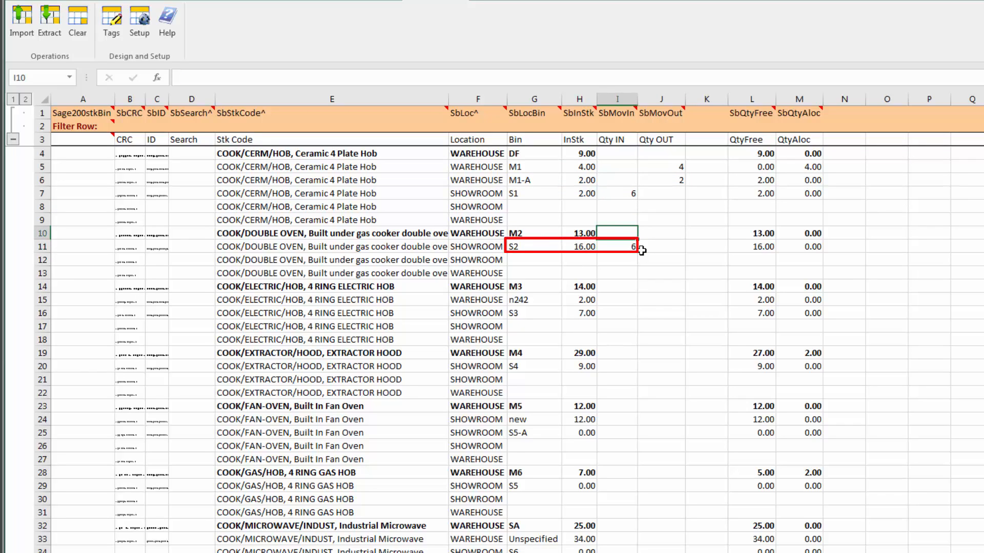
{"action": "key", "text": "Right"}
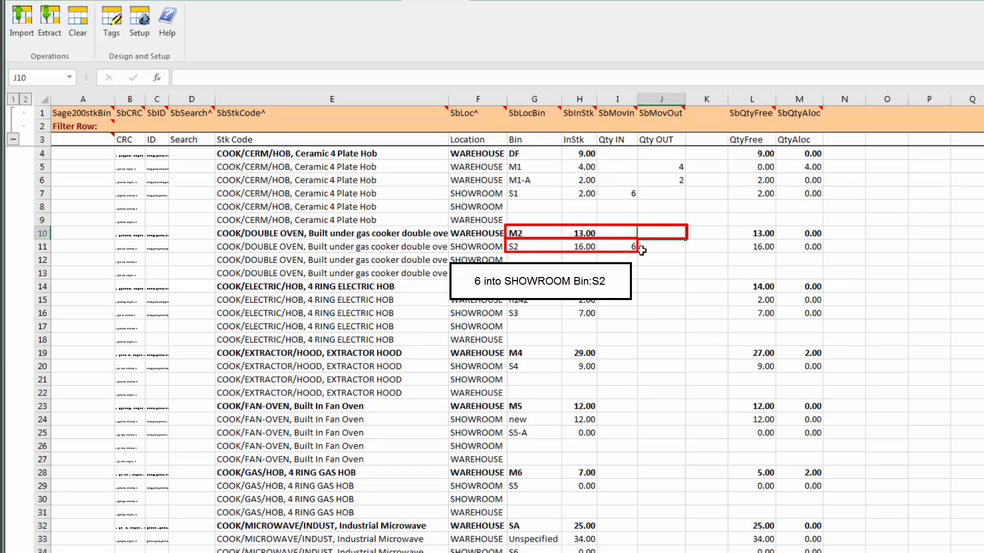
{"action": "type", "text": "x"}
{"action": "key", "text": "Return"}
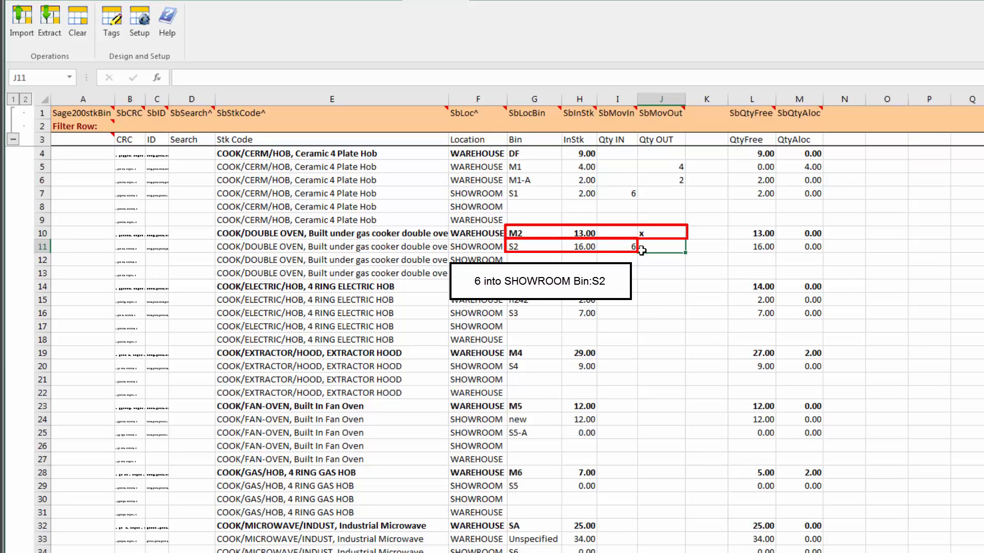
Enter a Qty IN of 6 for COOK/ELECTRIC/HOB in SHOWROOM bin S3
{"action": "key", "text": "Down"}
{"action": "key", "text": "Down"}
{"action": "key", "text": "Down"}
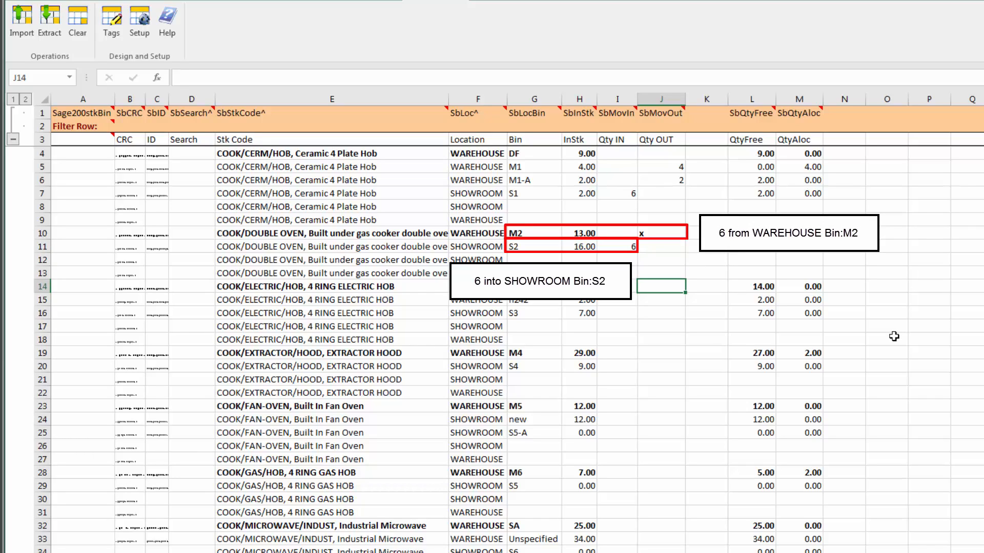
{"action": "key", "text": "Down"}
{"action": "key", "text": "Down"}
{"action": "key", "text": "Left"}
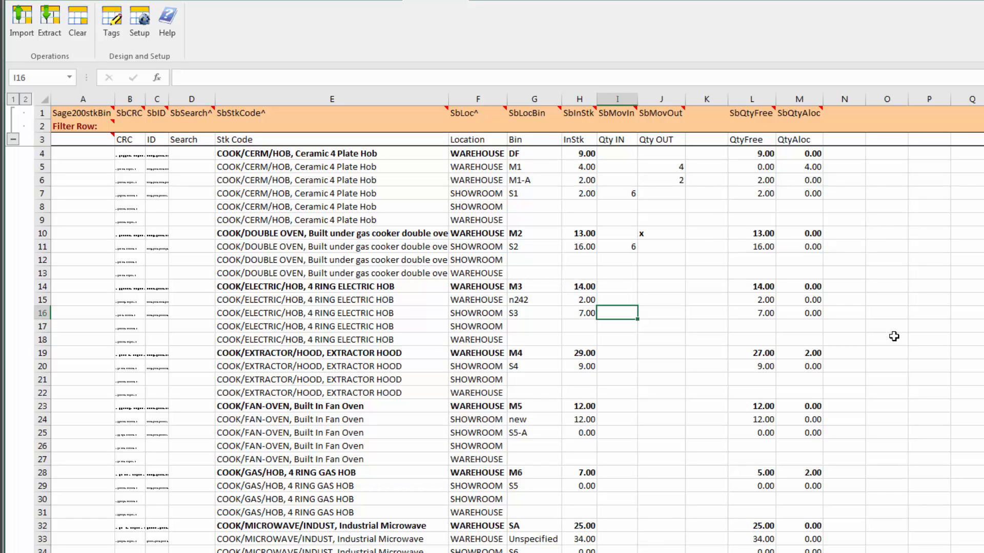
{"action": "type", "text": "6"}
Mark WAREHOUSE bin M3 of COOK/ELECTRIC/HOB with an x in the Qty IN column as the source bin
{"action": "key", "text": "Up"}
{"action": "key", "text": "Up"}
{"action": "key", "text": "Right"}
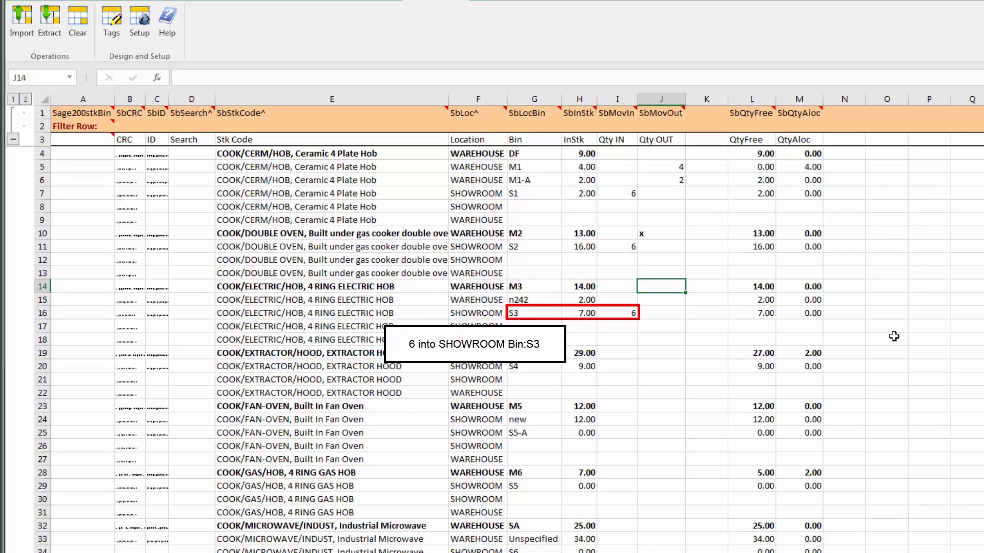
{"action": "key", "text": "Left"}
{"action": "type", "text": "x"}
{"action": "key", "text": "Return"}
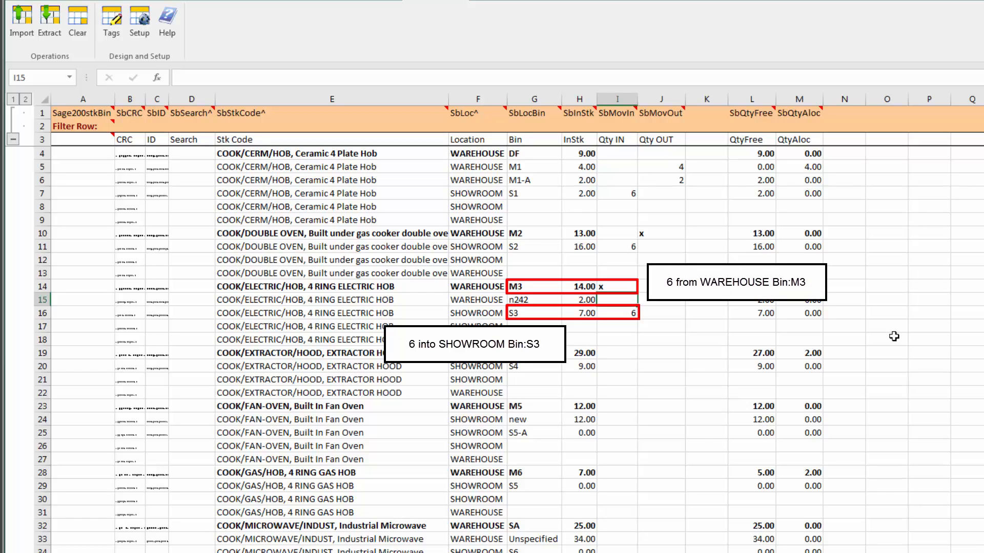
For COOK/EXTRACTOR/HOOD, enter a Qty IN of 10 in SHOWROOM bin S4 and an x in Qty IN against WAREHOUSE bin M4
{"action": "key", "text": "Down"}
{"action": "key", "text": "Down"}
{"action": "key", "text": "Down"}
{"action": "key", "text": "Down"}
{"action": "key", "text": "Down"}
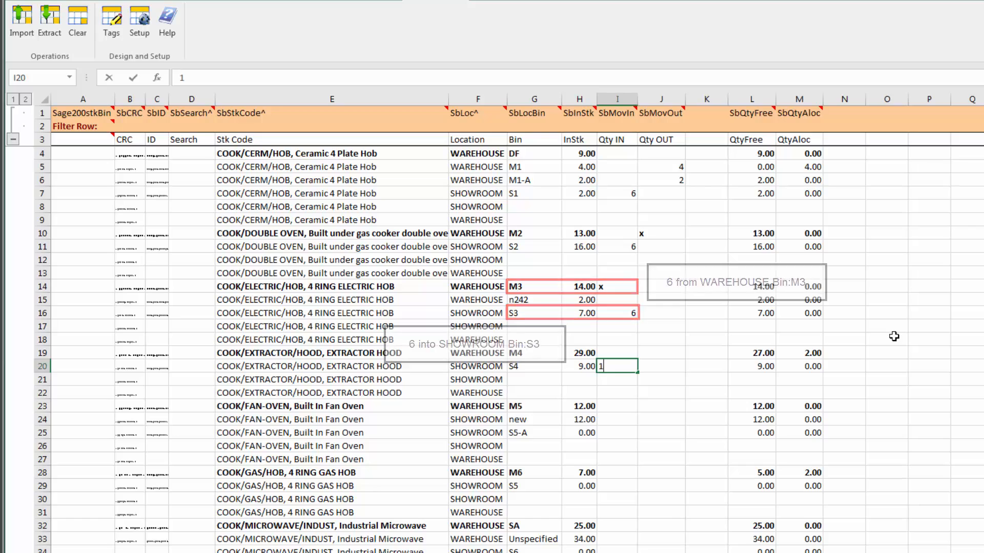
{"action": "type", "text": "10"}
{"action": "key", "text": "Up"}
{"action": "type", "text": "x"}
{"action": "key", "text": "Return"}
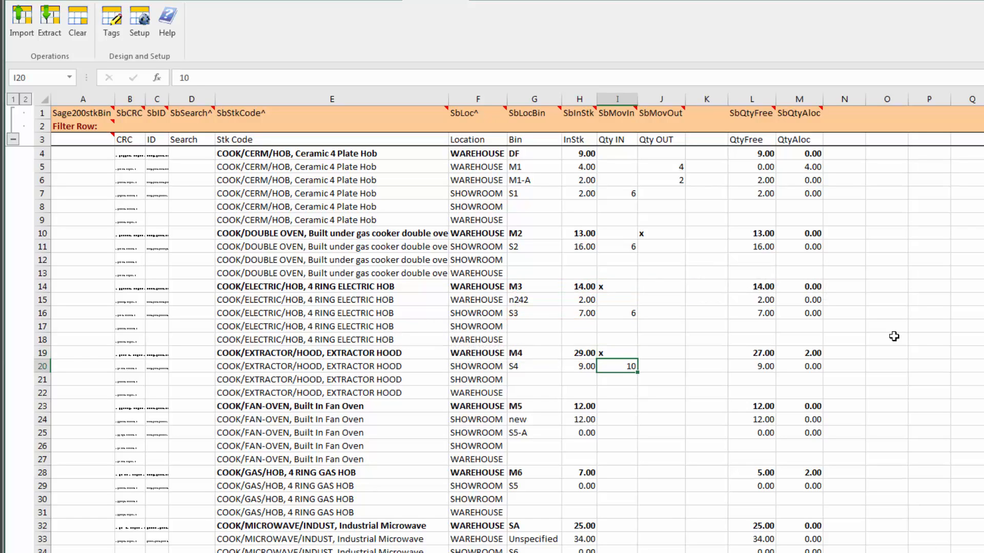
On the blank SHOWROOM line of COOK/FAN-OVEN in row 26, enter a Qty IN of 6 and the new bin name SAM-01
{"action": "key", "text": "Down"}
{"action": "key", "text": "Down"}
{"action": "key", "text": "Down"}
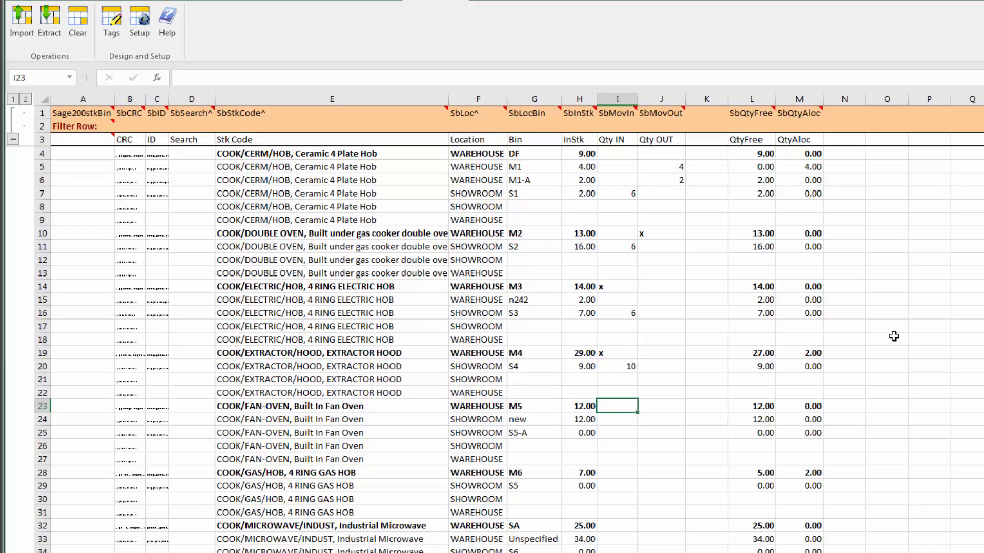
{"action": "key", "text": "Down"}
{"action": "key", "text": "Down"}
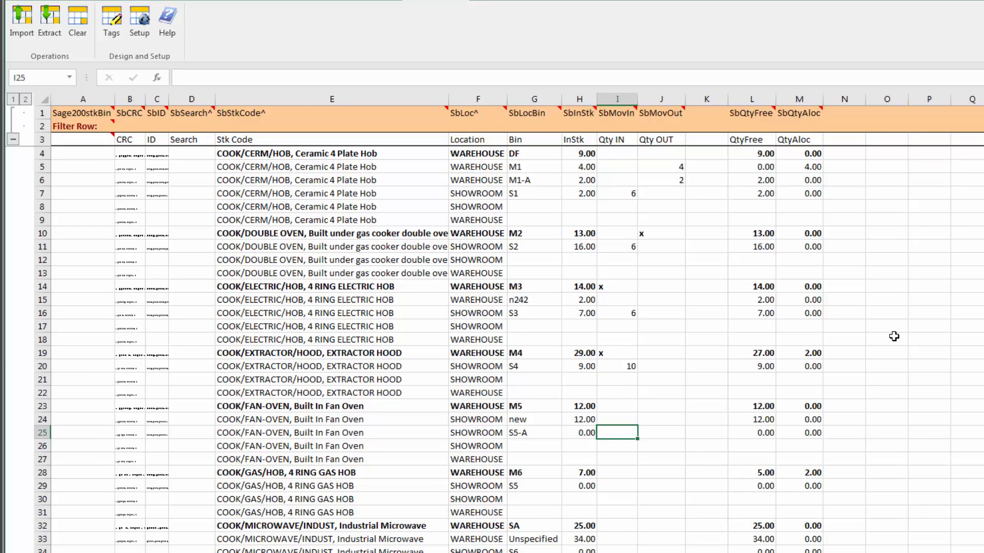
{"action": "key", "text": "Down"}
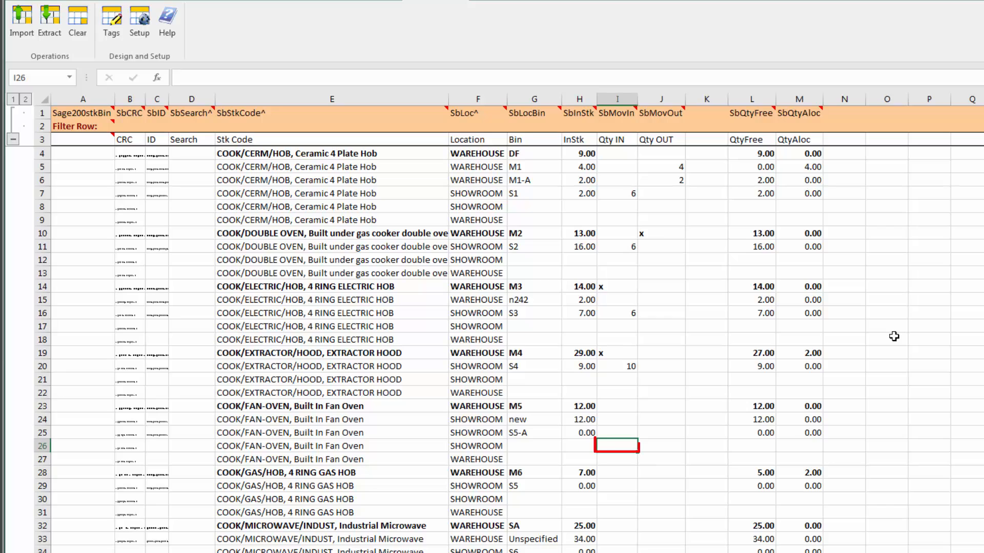
{"action": "type", "text": "6"}
{"action": "key", "text": "Left"}
{"action": "key", "text": "Left"}
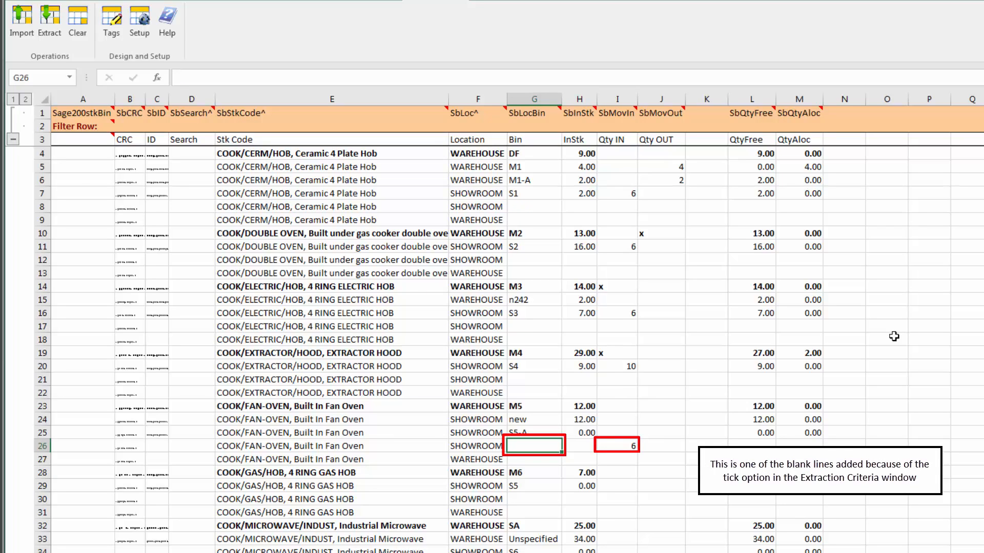
{"action": "type", "text": "SAM-01"}
{"action": "key", "text": "Tab"}
Mark WAREHOUSE bin M5 of COOK/FAN-OVEN with an x in the Qty IN column as the source bin
{"action": "key", "text": "Up"}
{"action": "key", "text": "Up"}
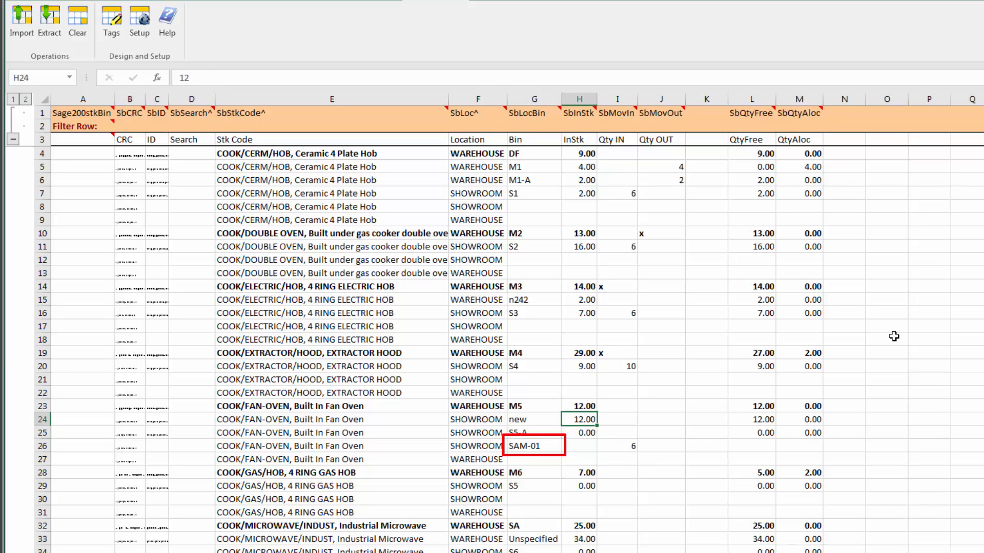
{"action": "key", "text": "Up"}
{"action": "key", "text": "Down"}
{"action": "key", "text": "Right"}
{"action": "key", "text": "Up"}
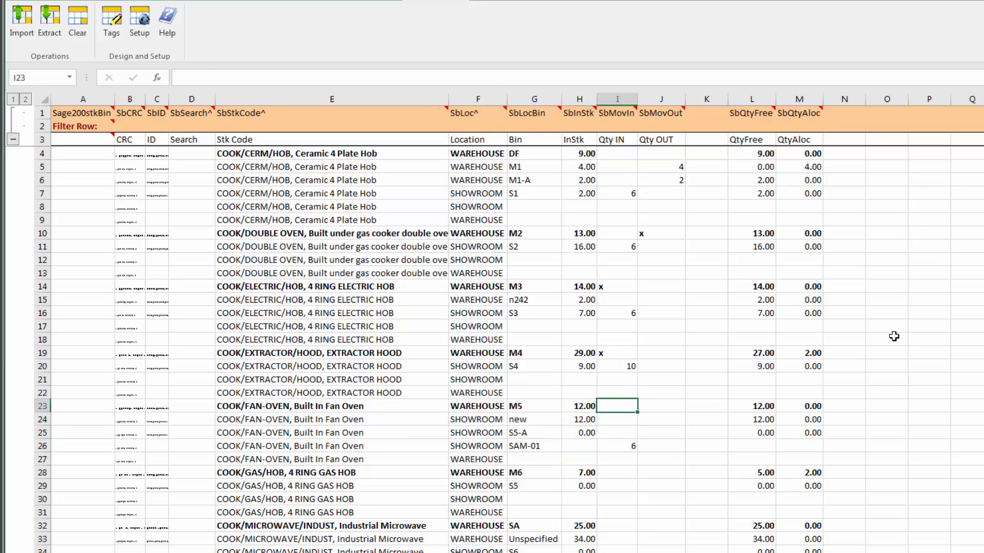
{"action": "type", "text": "x"}
{"action": "key", "text": "Return"}
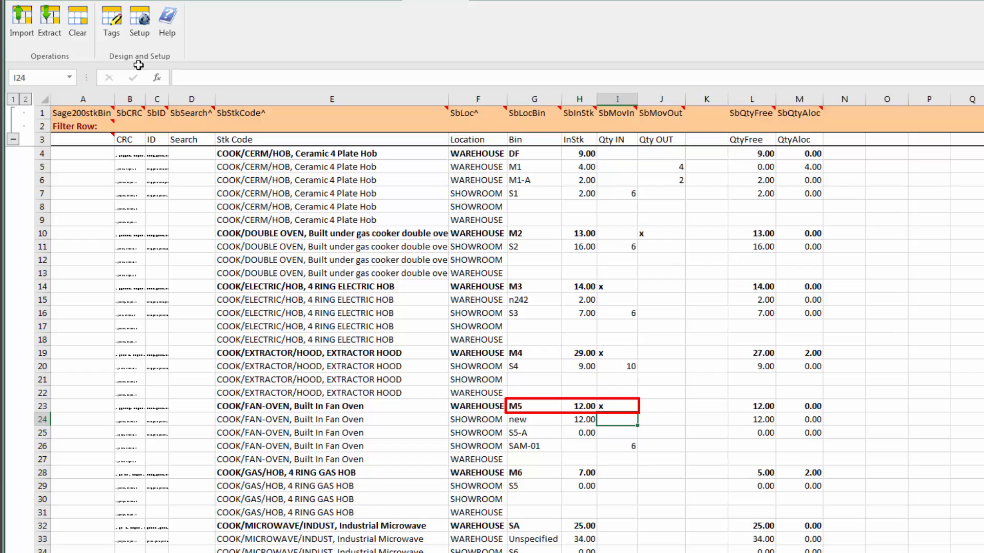
Import the bin movements into Sage 200 and post the COOK/CERM/HOB transaction after comparing it with the worksheet rows
{"action": "left_click", "coordinate": [27, 25]}
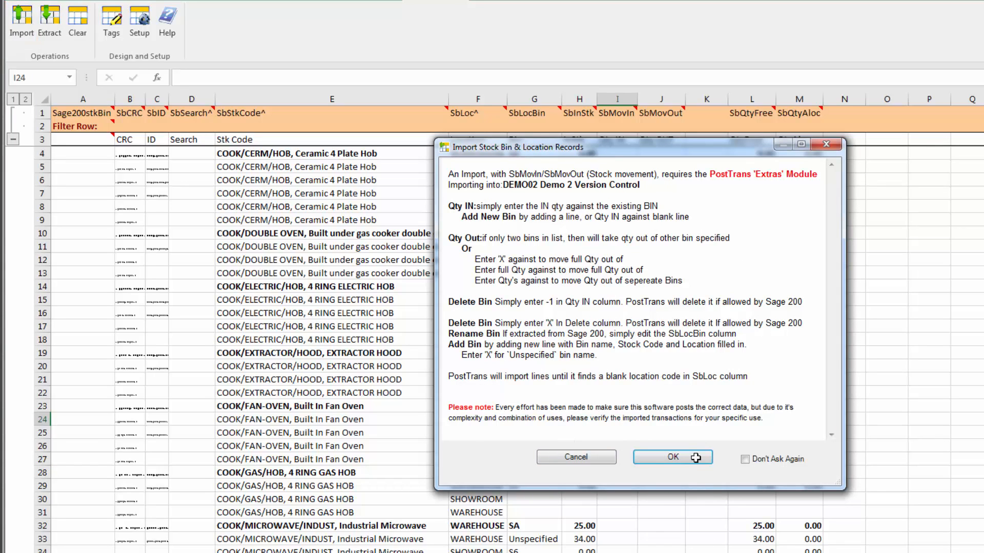
{"action": "left_click", "coordinate": [670, 458]}
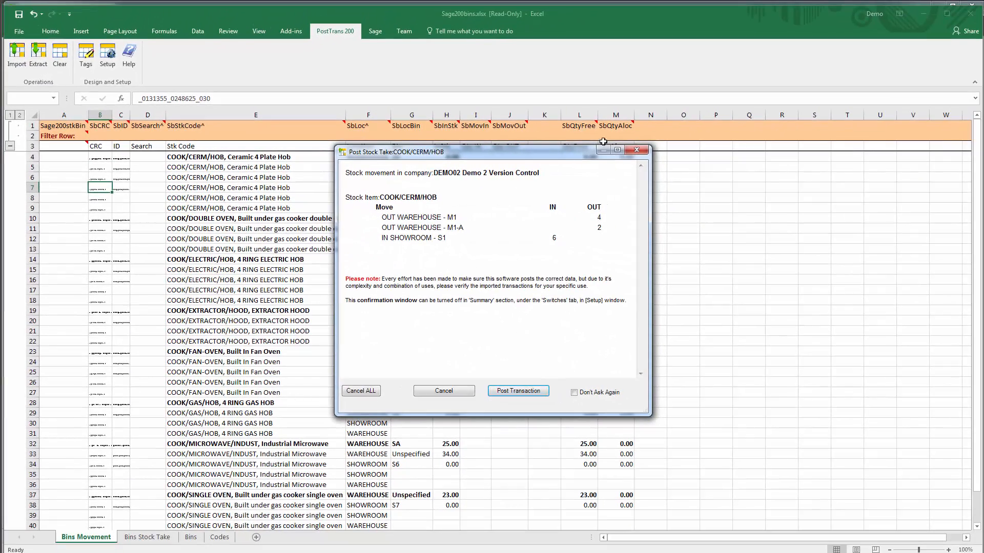
{"action": "left_click_drag", "start_coordinate": [603, 141], "coordinate": [815, 121]}
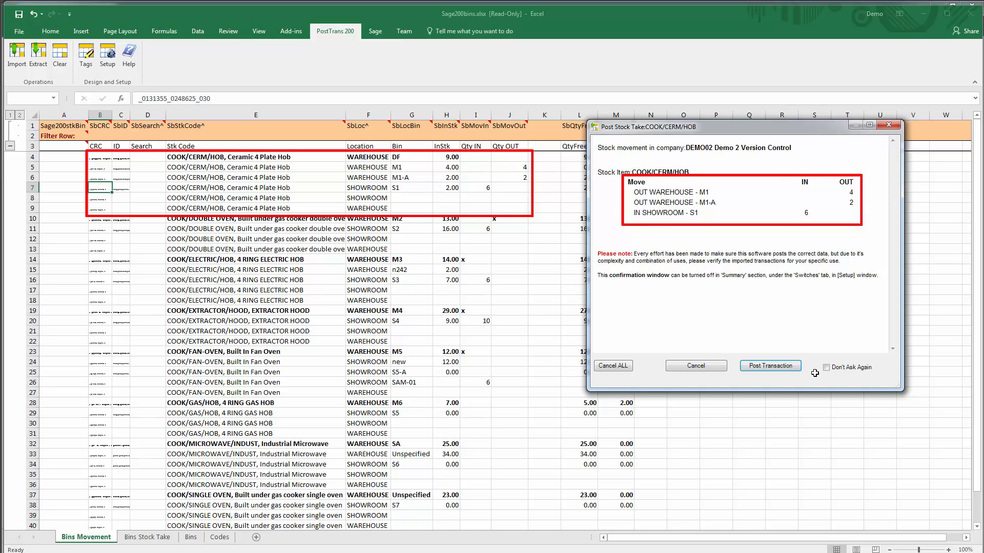
{"action": "left_click", "coordinate": [774, 365]}
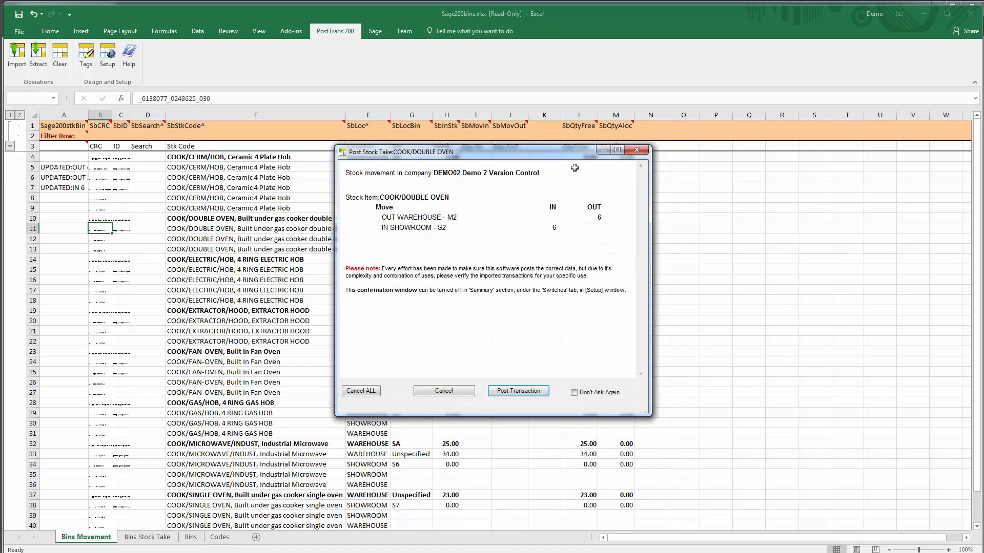
Turn off further posting confirmations, post the COOK/DOUBLE OVEN movement with the remaining ones, and dismiss the import summary
{"action": "left_click_drag", "start_coordinate": [574, 153], "coordinate": [894, 135]}
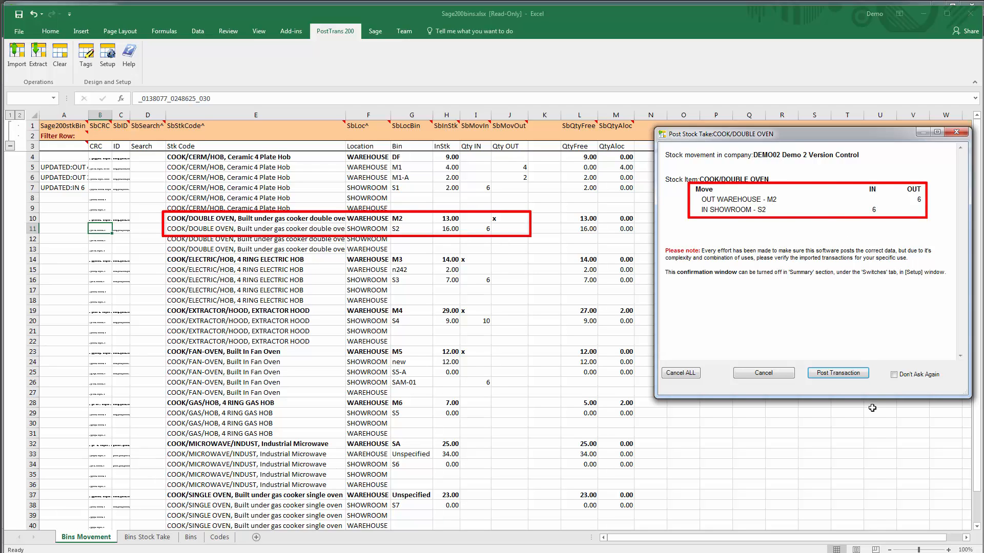
{"action": "left_click", "coordinate": [892, 375]}
{"action": "left_click", "coordinate": [839, 373]}
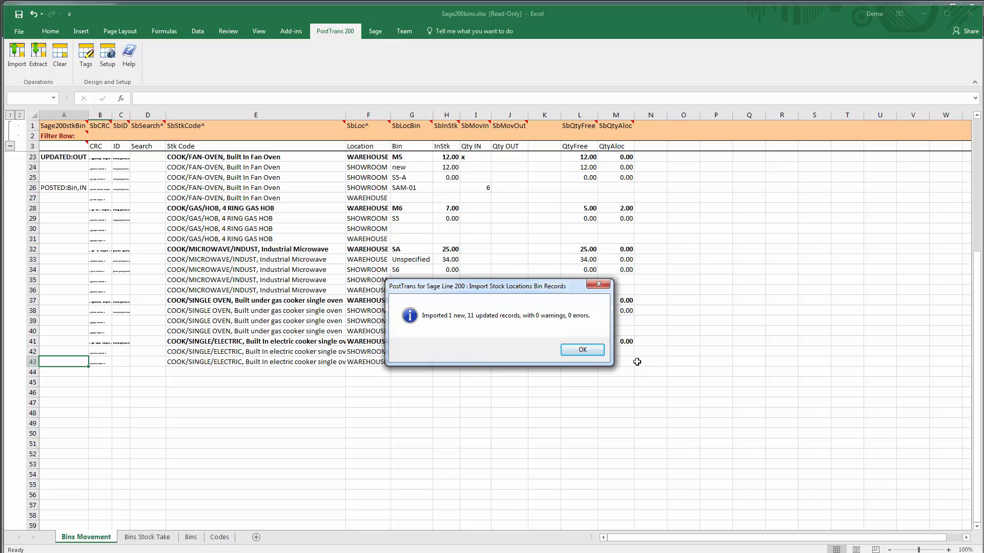
{"action": "left_click", "coordinate": [580, 349]}
Widen column A to read the full import status messages, and check them against the Qty IN and Qty OUT entries
{"action": "left_click_drag", "start_coordinate": [977, 270], "coordinate": [973, 119]}
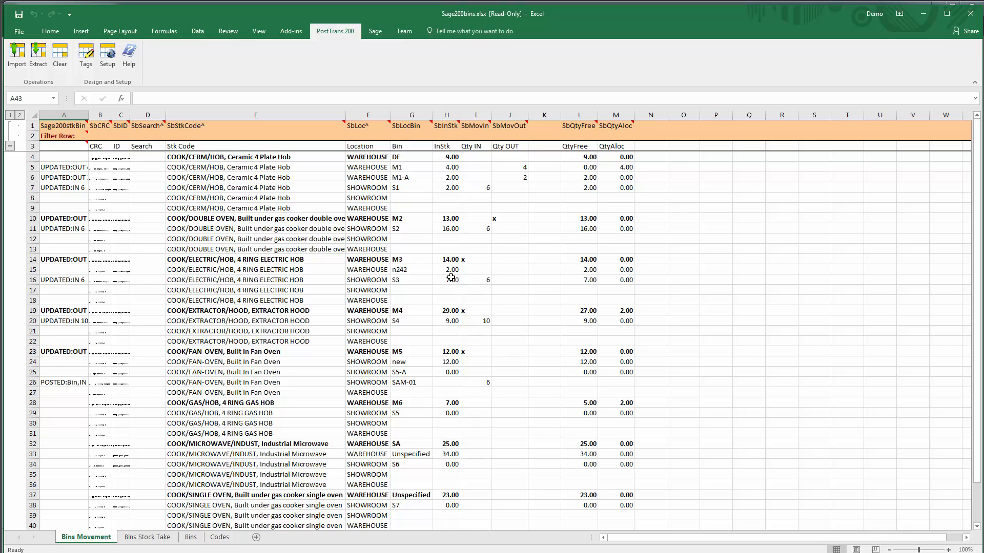
{"action": "left_click_drag", "start_coordinate": [88, 117], "coordinate": [110, 118]}
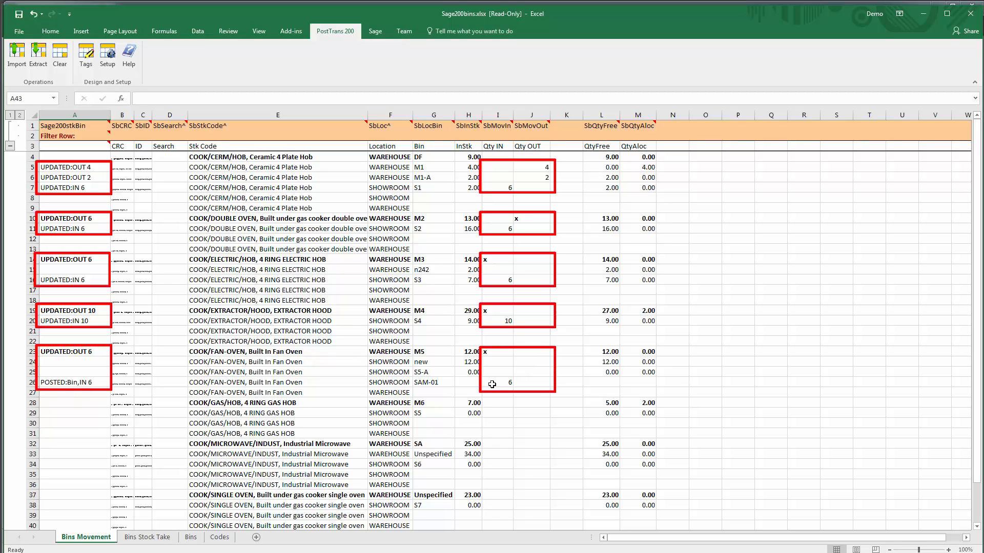
{"action": "left_click", "coordinate": [492, 384]}
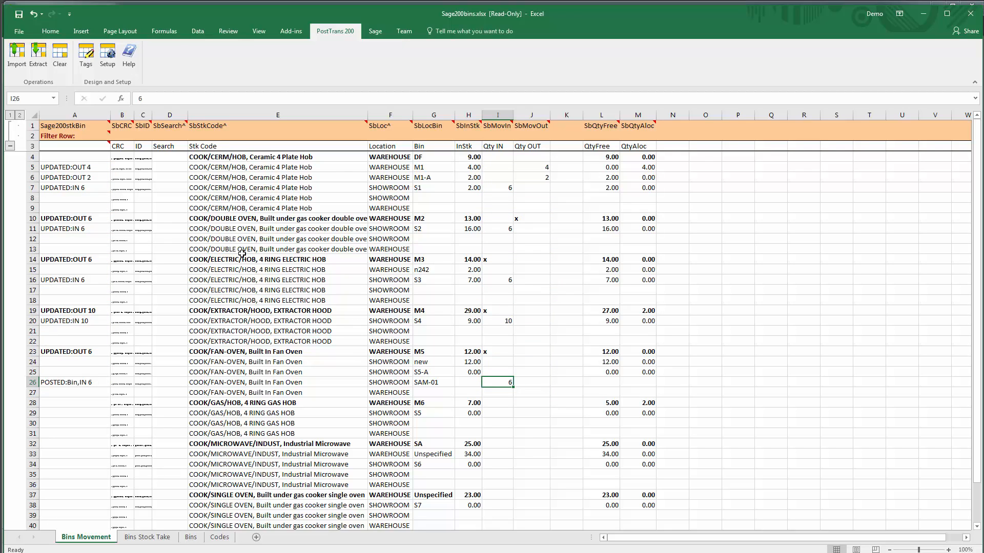
Extract the stock bin data from Sage 200 again to refresh the Bins Movement sheet, and dismiss the record summary
{"action": "left_click", "coordinate": [37, 66]}
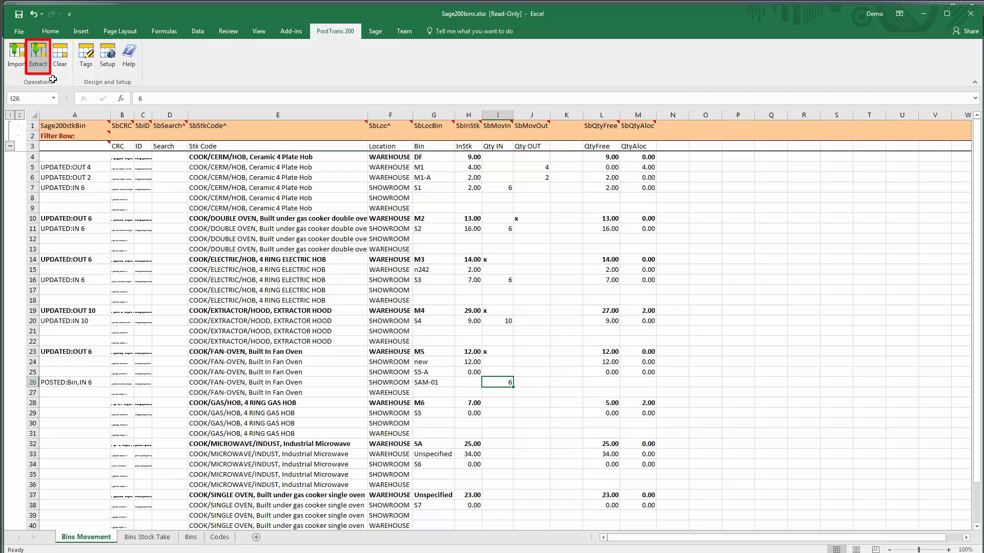
{"action": "left_click", "coordinate": [577, 412]}
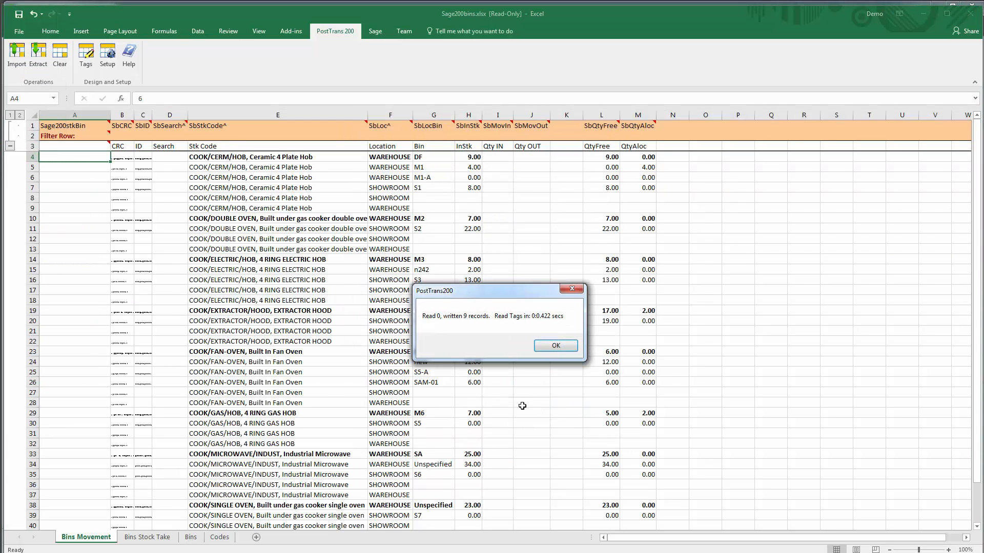
{"action": "left_click", "coordinate": [549, 350]}
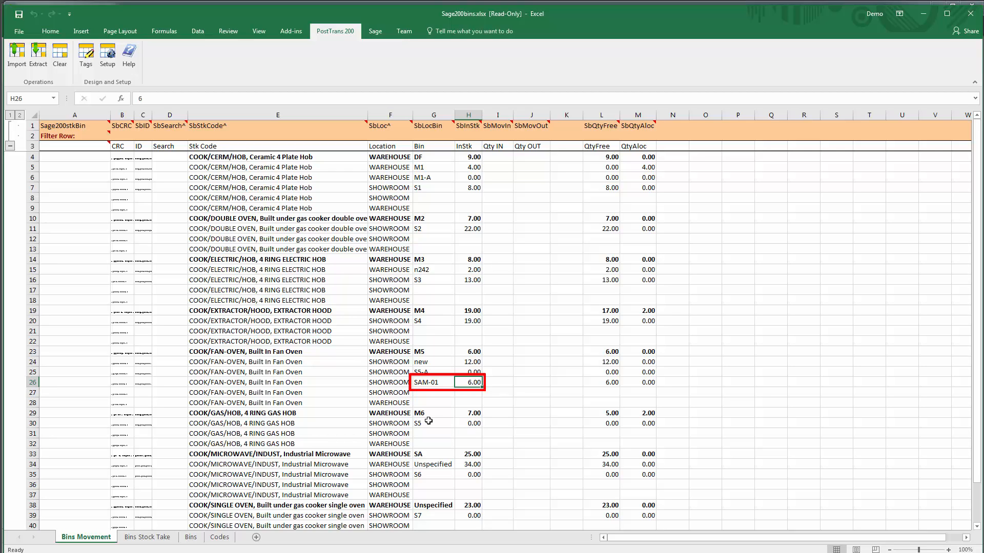
Switch to Sage 200, open the locations of stock item COOK/FAN-OVEN, and examine its SHOWROOM bins
{"action": "key", "text": "alt+Tab"}
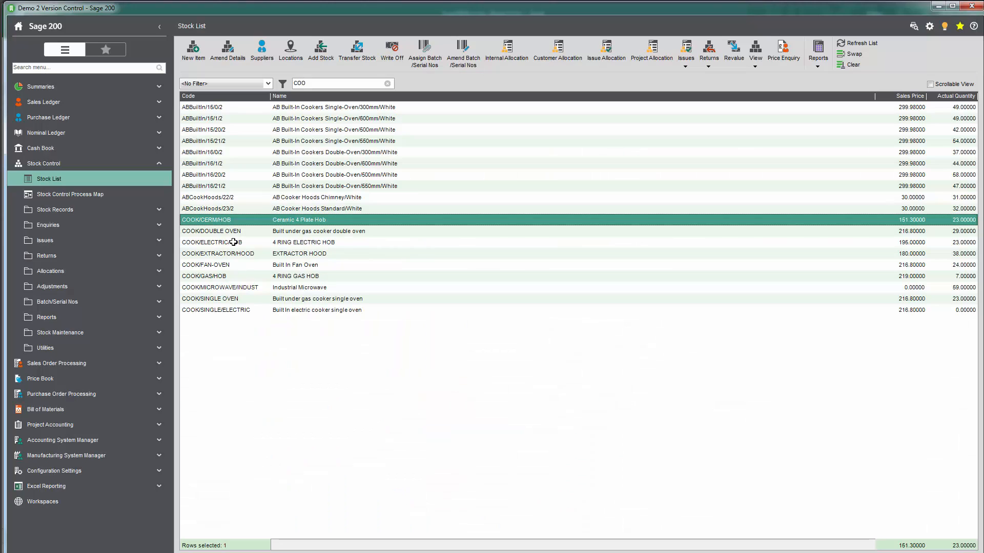
{"action": "left_click", "coordinate": [228, 264]}
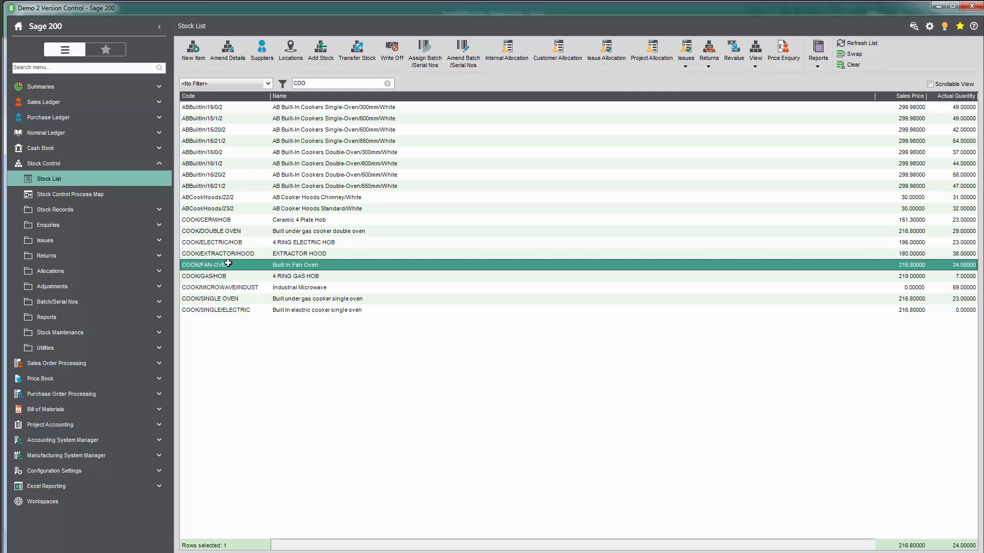
{"action": "double_click", "coordinate": [450, 270]}
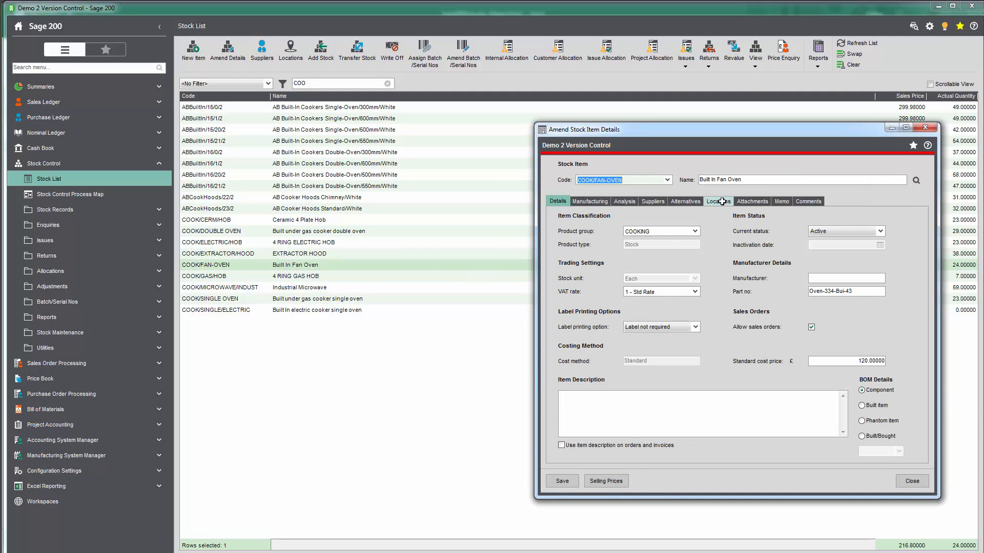
{"action": "left_click", "coordinate": [722, 202]}
{"action": "left_click", "coordinate": [584, 264]}
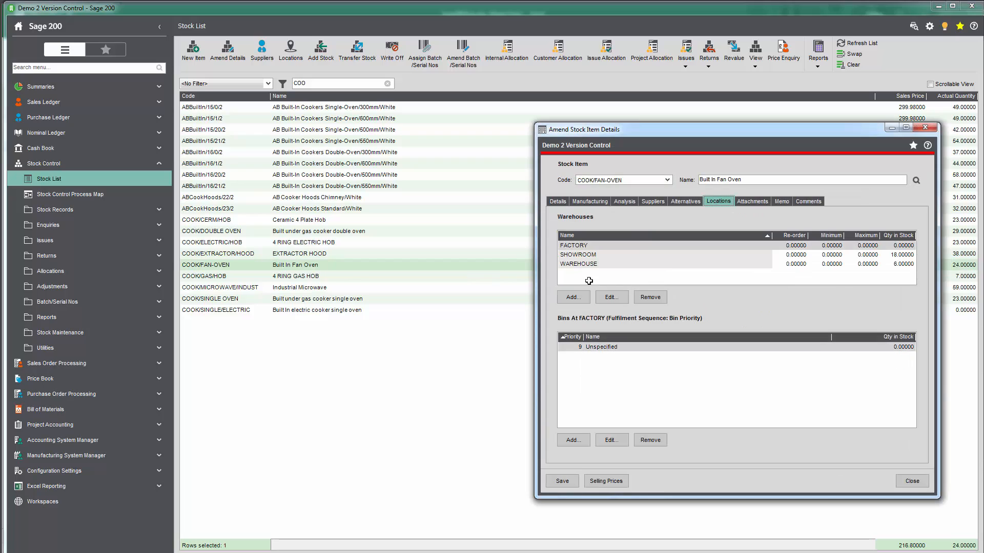
{"action": "left_click", "coordinate": [590, 254]}
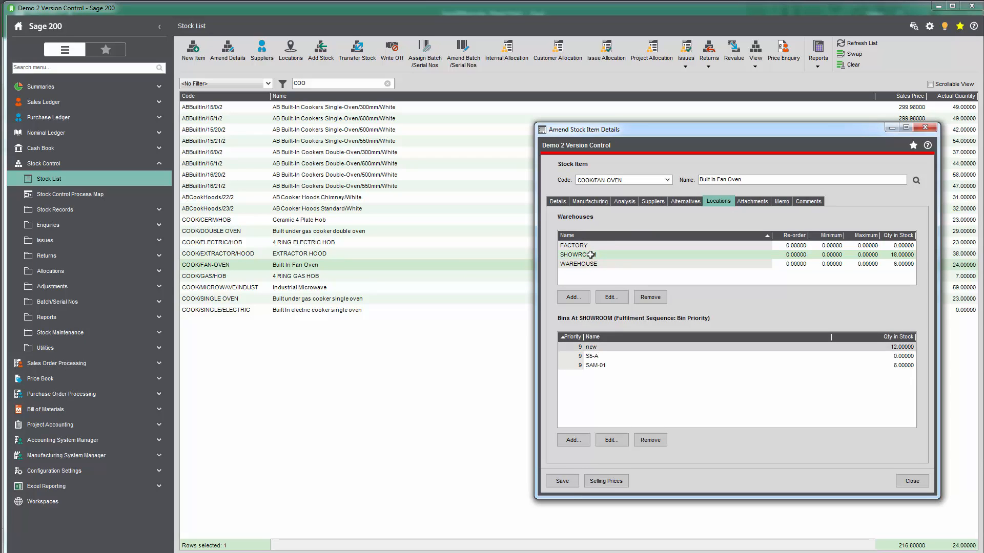
Compare the SHOWROOM bins new and SAM-01 of COOK/FAN-OVEN with the Bins Movement sheet in Excel, and close the stock item details
{"action": "left_click", "coordinate": [603, 350]}
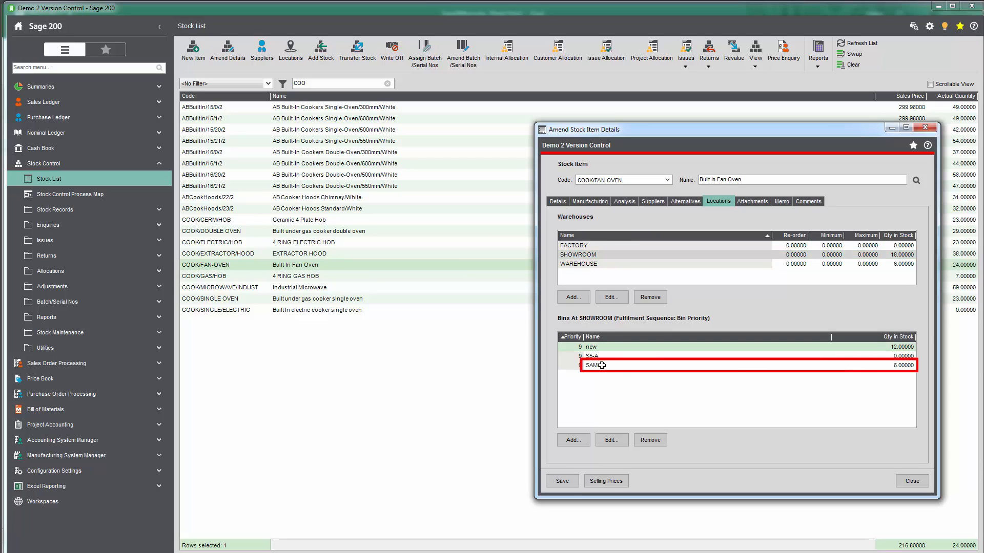
{"action": "left_click", "coordinate": [602, 365]}
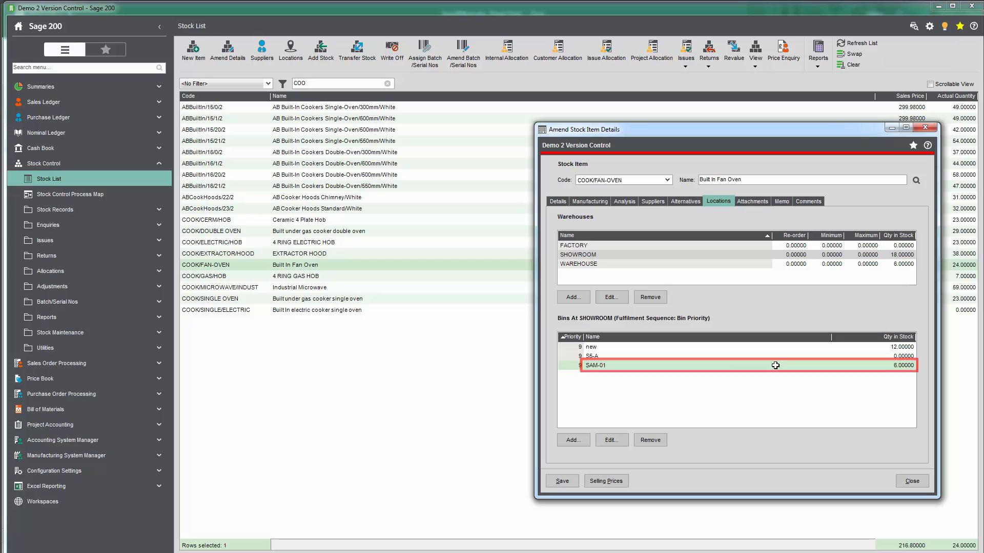
{"action": "key", "text": "alt+Tab"}
{"action": "key", "text": "alt+Tab"}
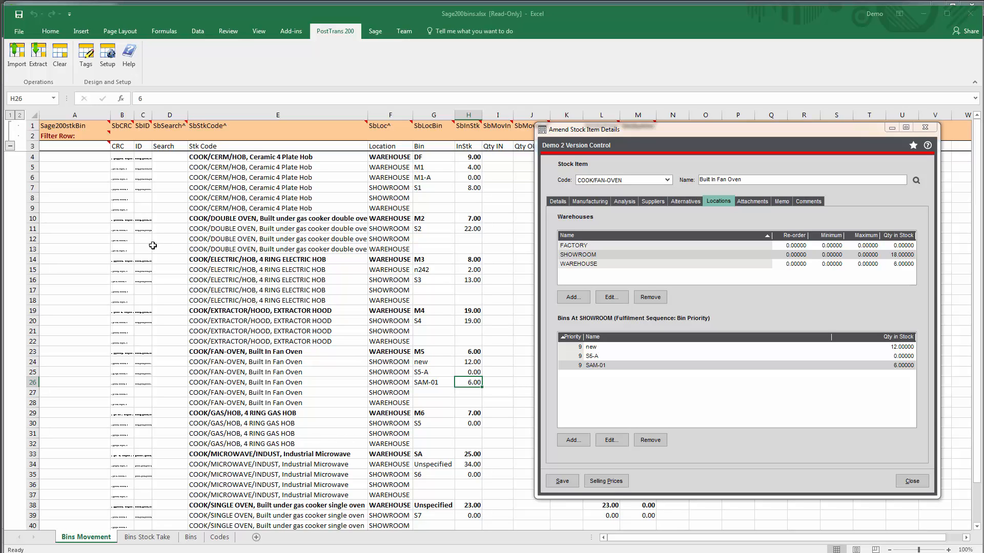
{"action": "left_click", "coordinate": [914, 482]}
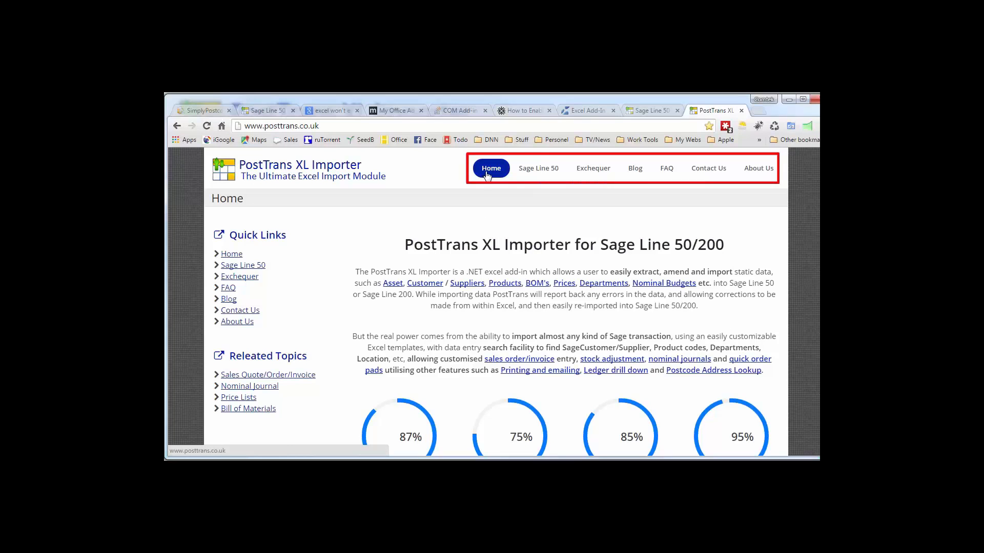
Open the Sage Line 50 Training page on the PostTrans website and read its toolbar and template tag explanations
{"action": "mouse_move", "coordinate": [527, 173]}
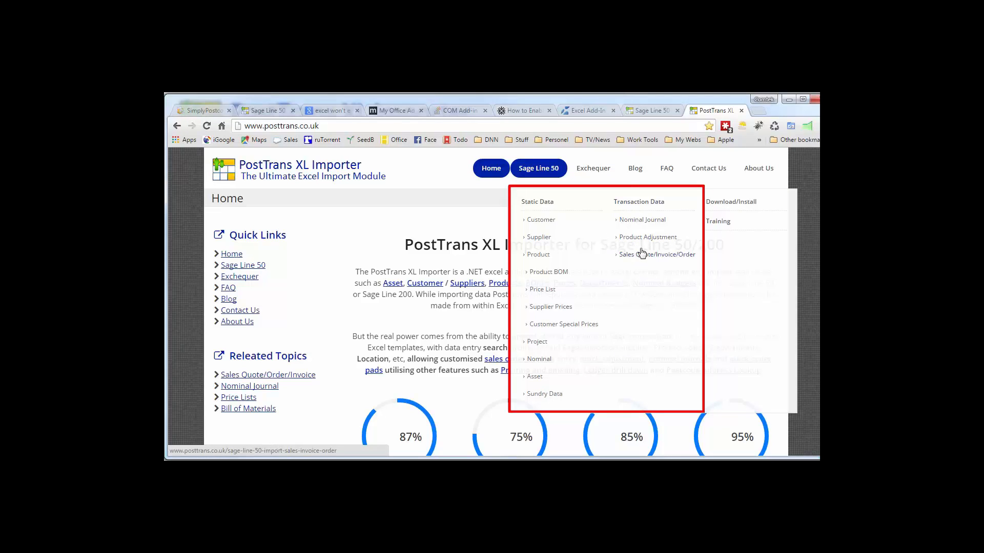
{"action": "left_click", "coordinate": [716, 226]}
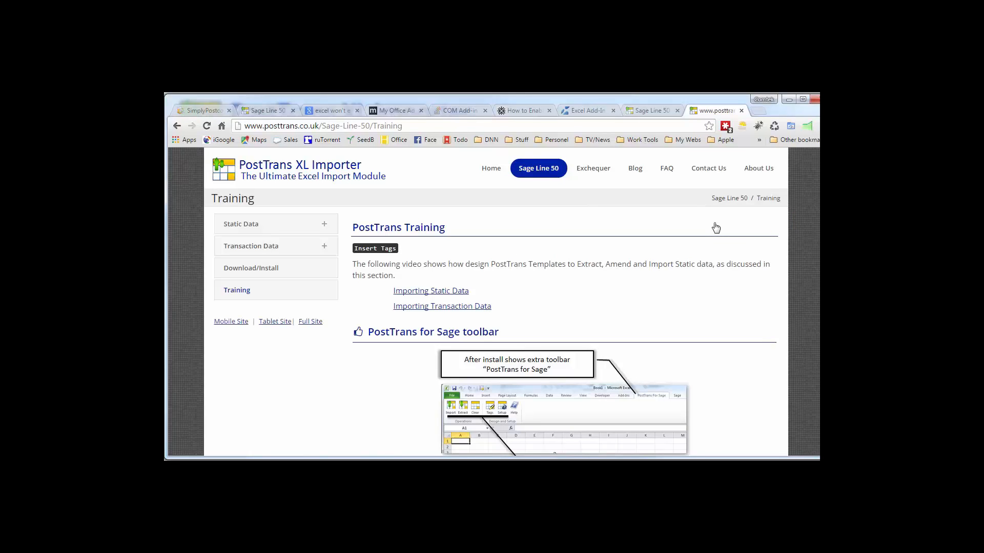
{"action": "scroll", "coordinate": [564, 322], "scroll_direction": "down", "scroll_amount": 15}
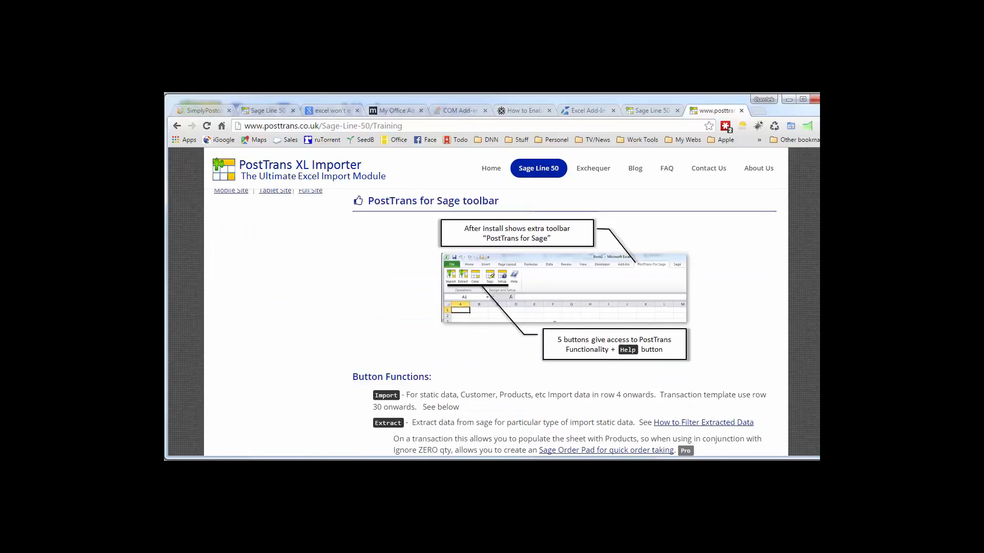
{"action": "scroll", "coordinate": [563, 323], "scroll_direction": "down", "scroll_amount": 3}
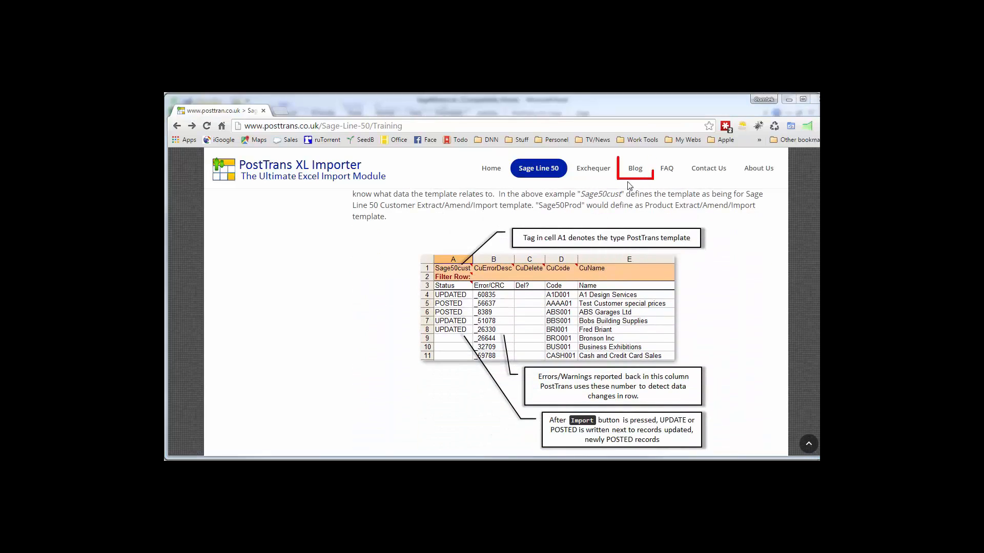
Open the PostTrans Blog and look through its articles on Sage Line 50/200 imports, templates and transactions
{"action": "left_click", "coordinate": [635, 172]}
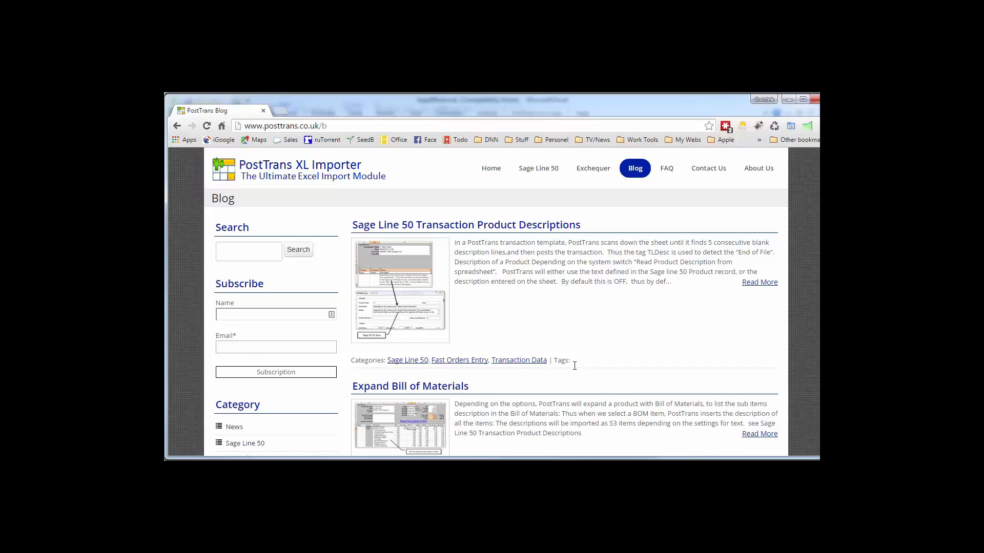
{"action": "scroll", "coordinate": [576, 361], "scroll_direction": "down", "scroll_amount": 2}
{"action": "scroll", "coordinate": [549, 341], "scroll_direction": "down", "scroll_amount": 4}
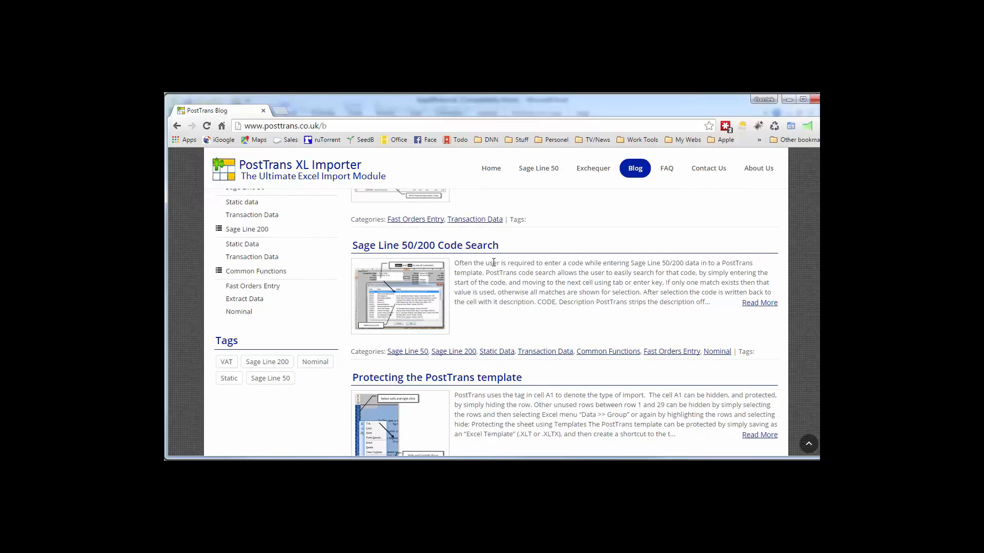
{"action": "scroll", "coordinate": [562, 353], "scroll_direction": "down", "scroll_amount": 3}
{"action": "scroll", "coordinate": [631, 338], "scroll_direction": "down", "scroll_amount": 3}
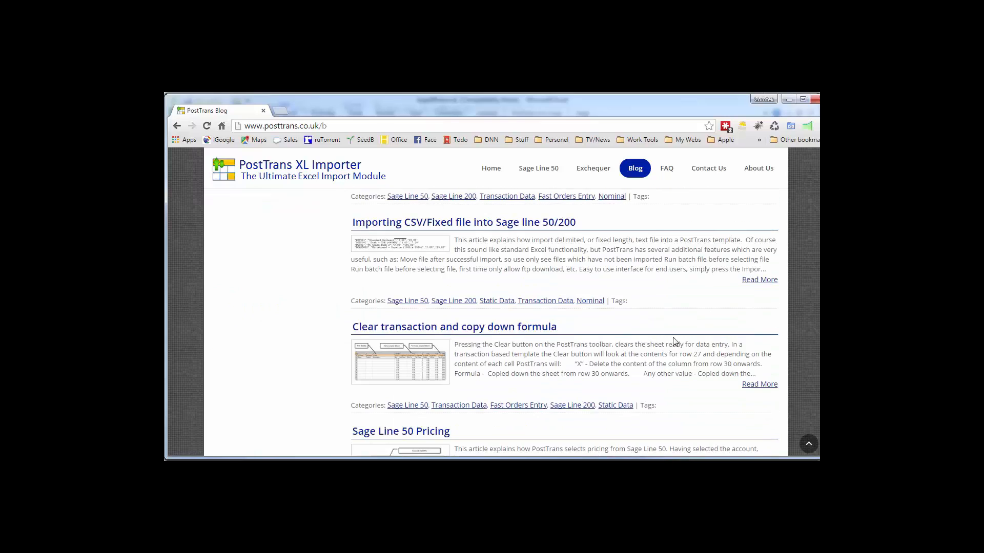
{"action": "scroll", "coordinate": [676, 339], "scroll_direction": "down", "scroll_amount": 2}
{"action": "scroll", "coordinate": [699, 348], "scroll_direction": "down", "scroll_amount": 3}
{"action": "scroll", "coordinate": [702, 353], "scroll_direction": "down", "scroll_amount": 2}
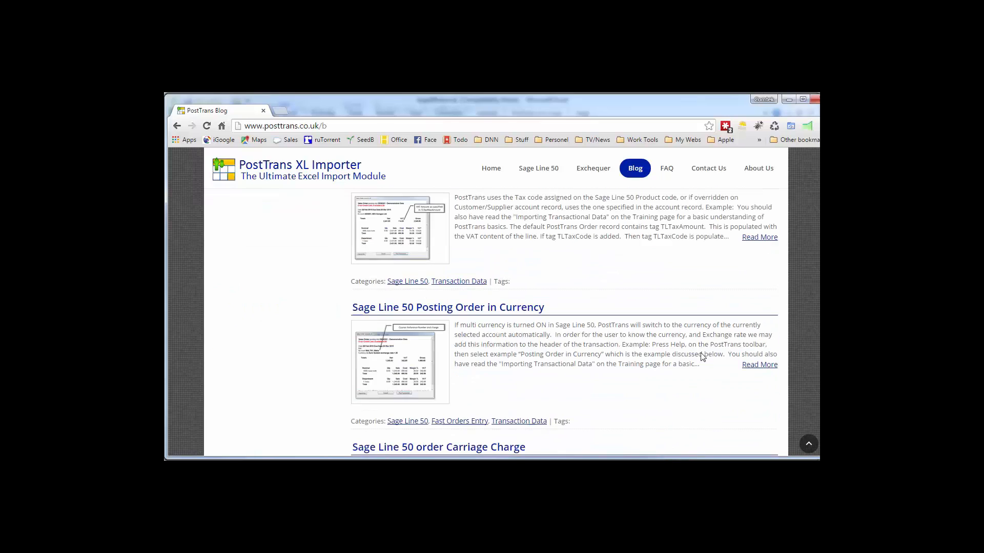
{"action": "scroll", "coordinate": [686, 362], "scroll_direction": "down", "scroll_amount": 1}
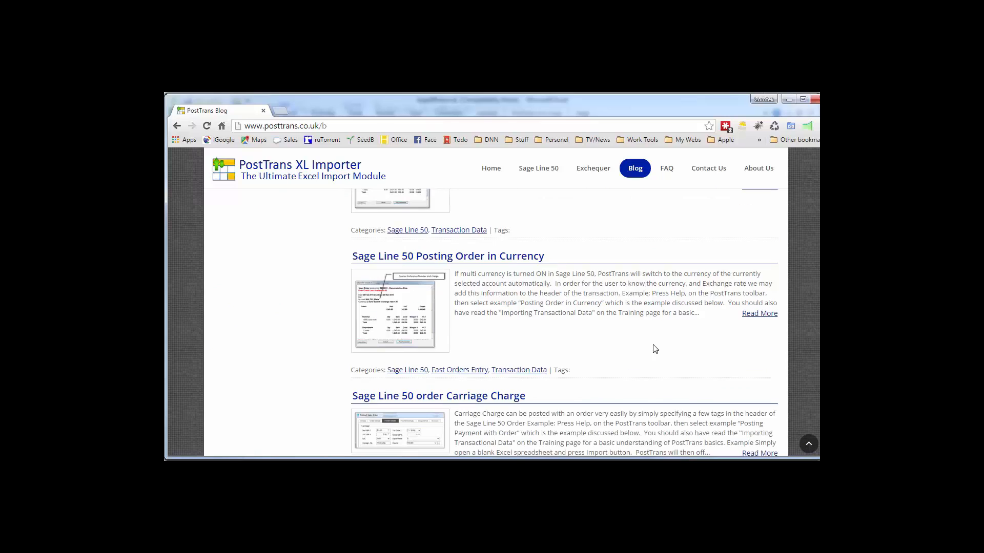
{"action": "scroll", "coordinate": [677, 331], "scroll_direction": "down", "scroll_amount": 8}
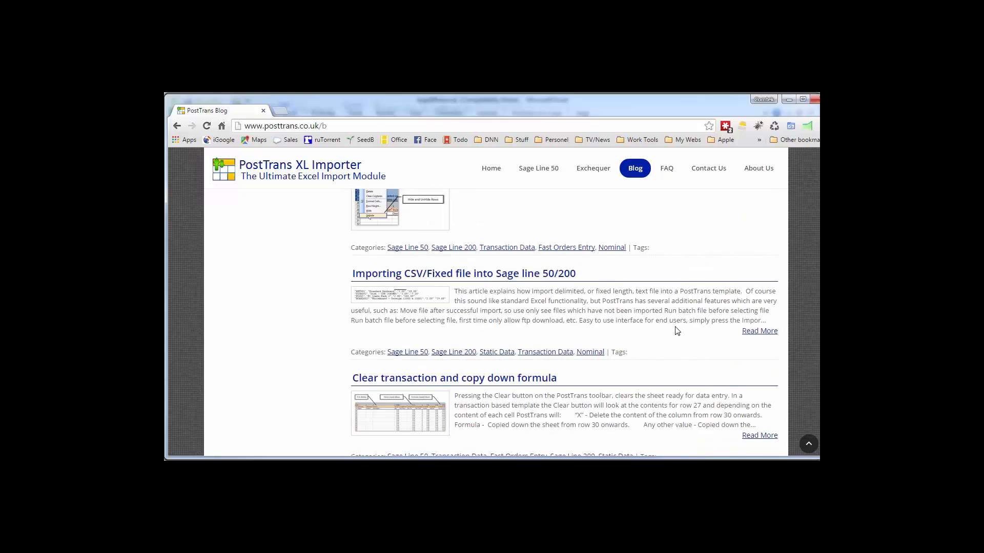
{"action": "scroll", "coordinate": [677, 331], "scroll_direction": "up", "scroll_amount": 2}
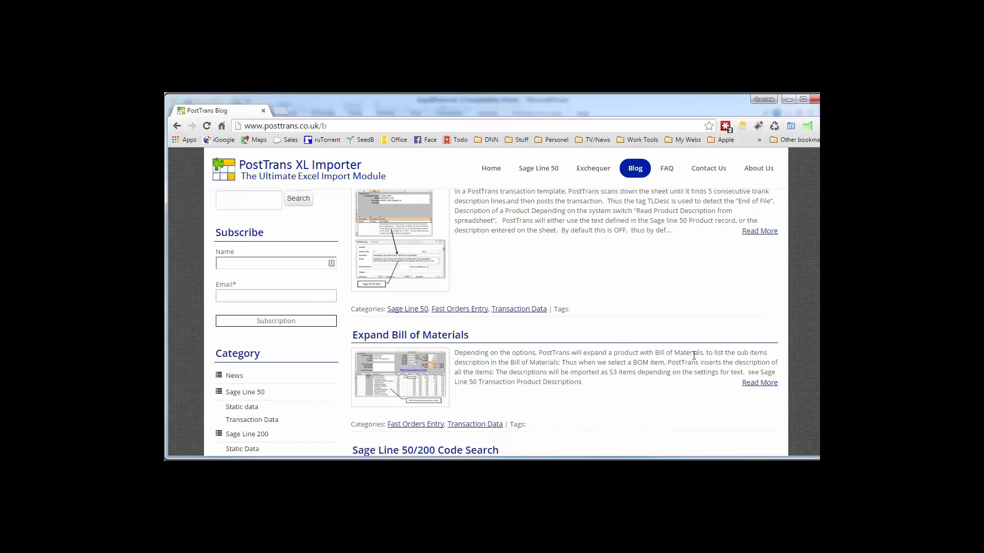
Switch to the Sage50trans.xls workbook in Excel and view the descriptions of the TLProduct and TLDesc line tags
{"action": "key", "text": "alt+Tab"}
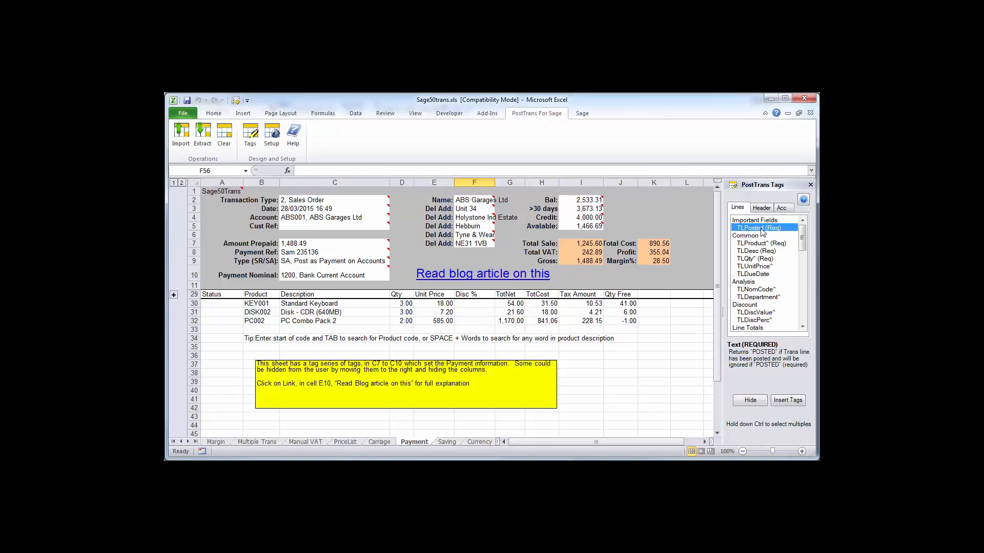
{"action": "left_click", "coordinate": [757, 244]}
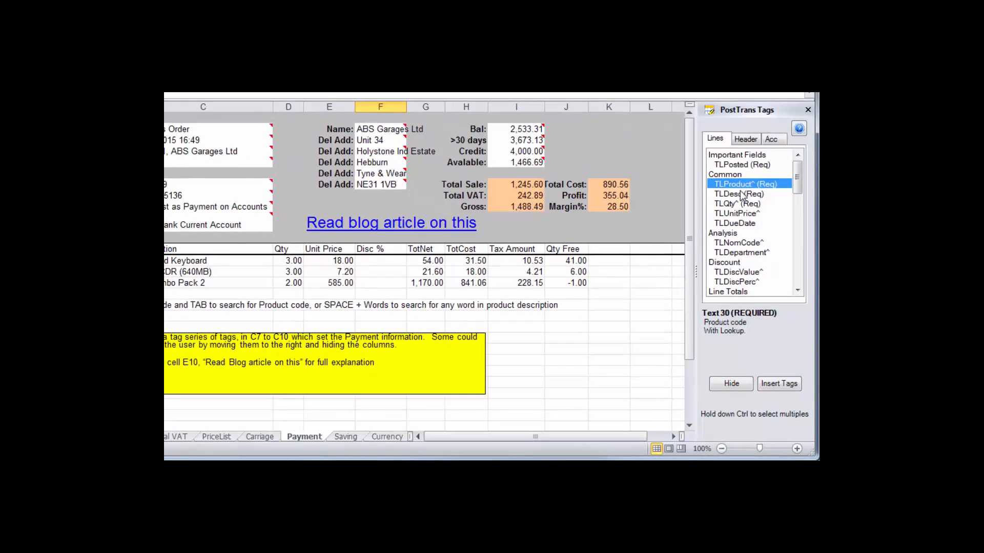
{"action": "left_click", "coordinate": [740, 196]}
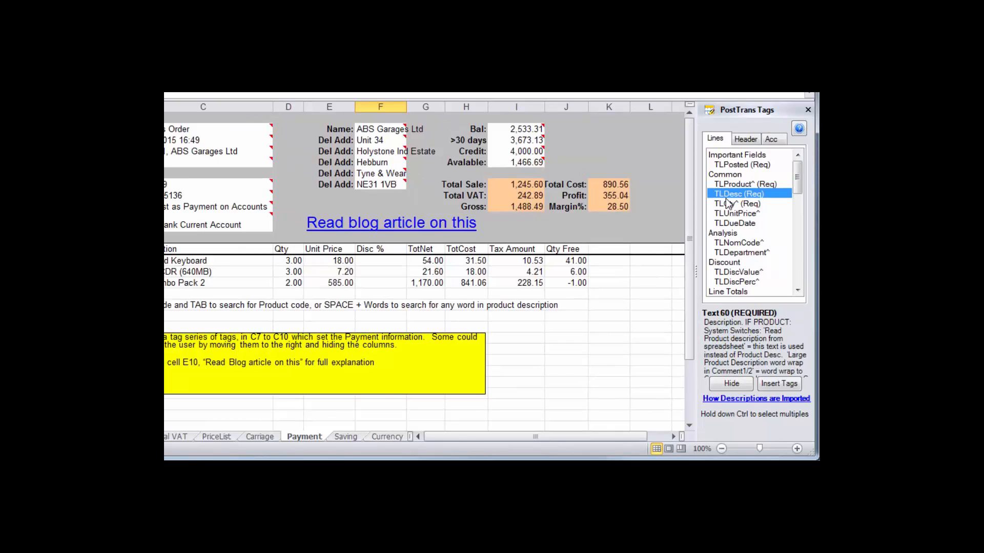
Open the How Descriptions are Imported article for the TLDesc tag and read its sections on product descriptions and text lines
{"action": "left_click", "coordinate": [745, 402]}
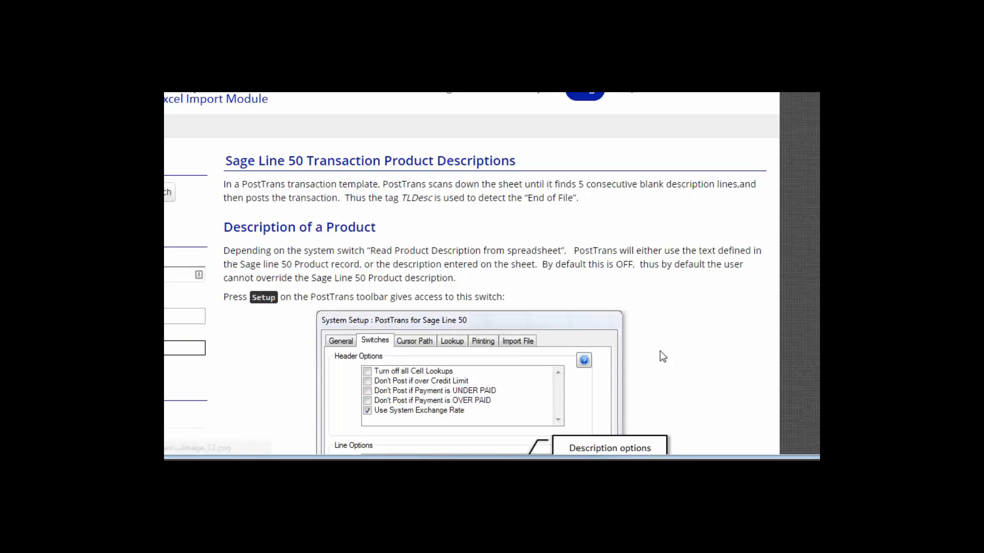
{"action": "scroll", "coordinate": [684, 361], "scroll_direction": "down", "scroll_amount": 15}
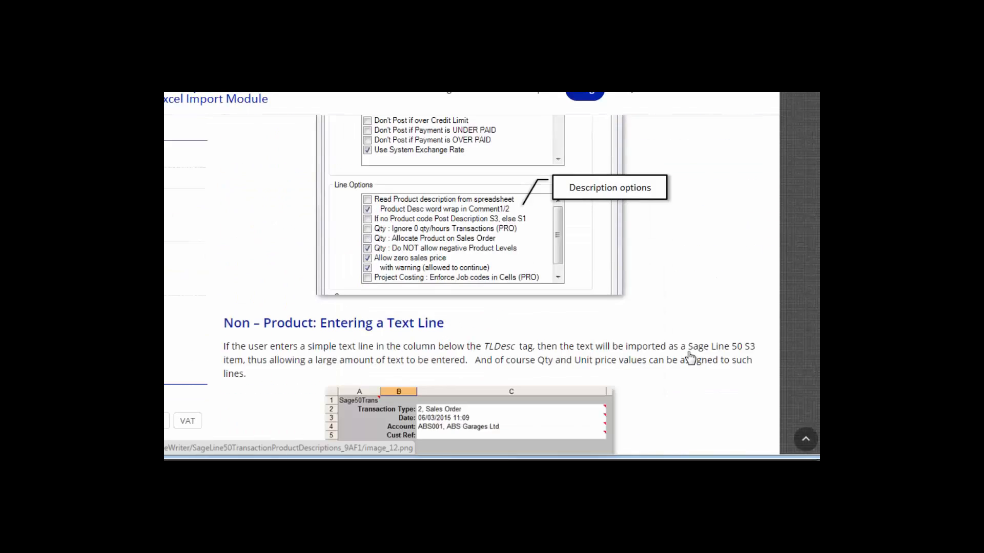
{"action": "scroll", "coordinate": [690, 359], "scroll_direction": "down", "scroll_amount": 15}
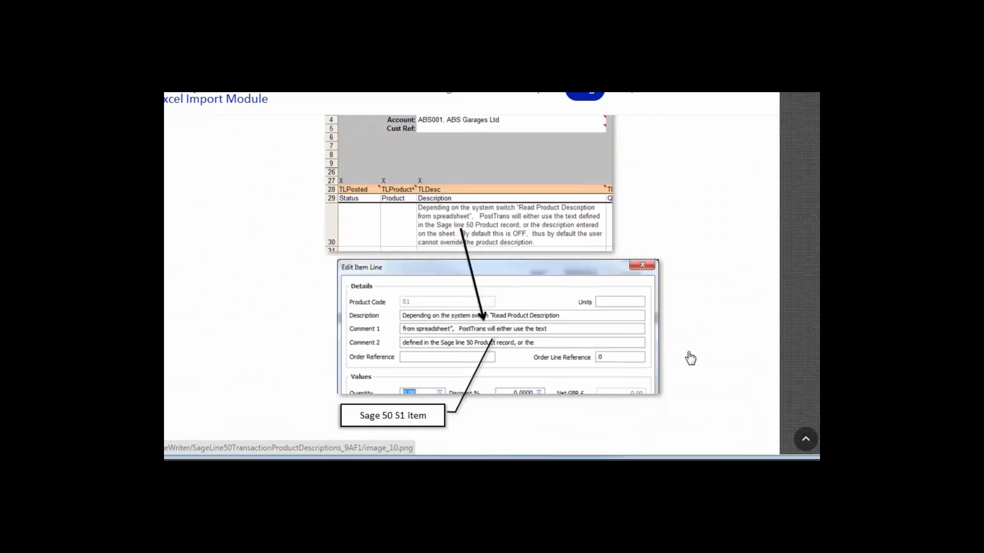
{"action": "scroll", "coordinate": [690, 358], "scroll_direction": "down", "scroll_amount": 1}
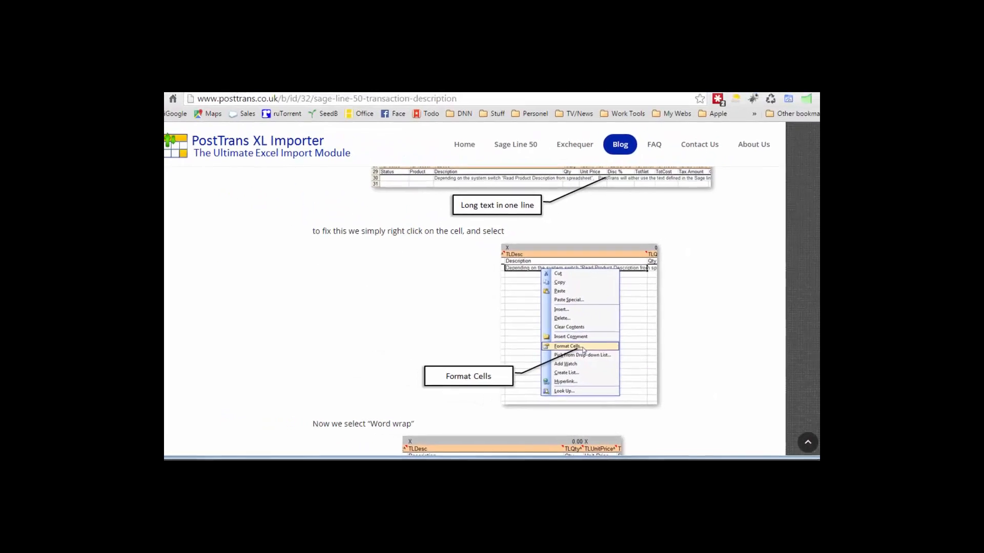
Return to Excel, view the PostTrans Help topics with Training on Transactional templates selected, and cancel the Help window
{"action": "key", "text": "alt+Tab"}
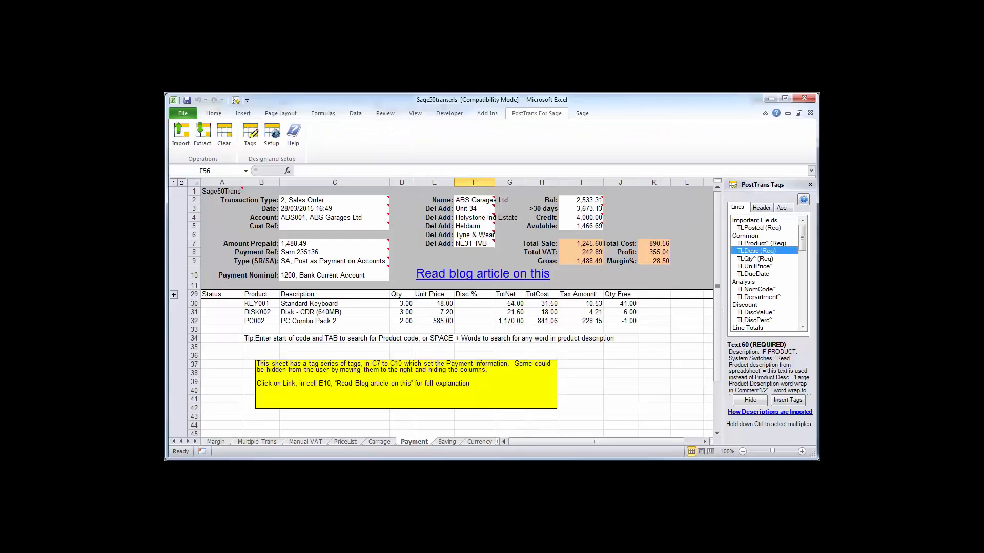
{"action": "left_click", "coordinate": [292, 138]}
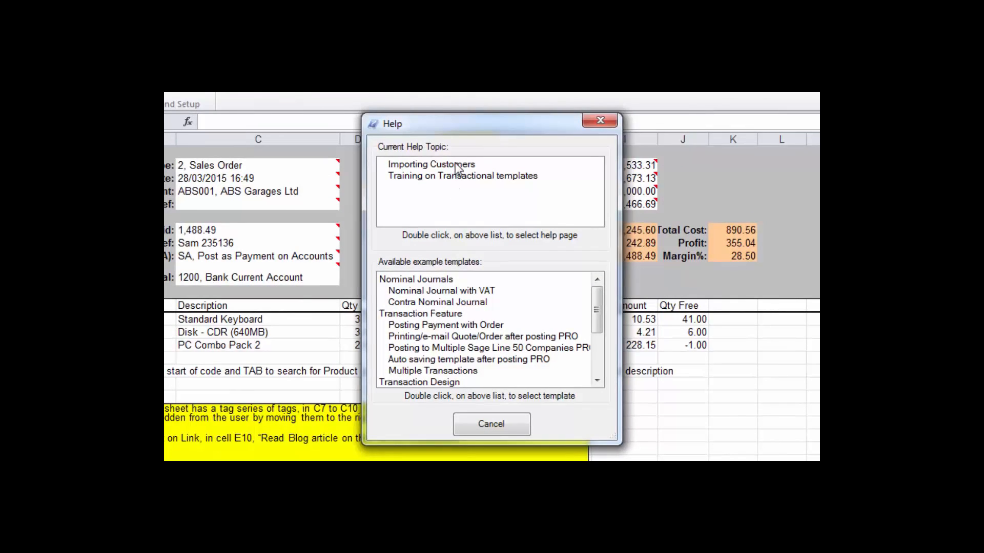
{"action": "left_click", "coordinate": [452, 176]}
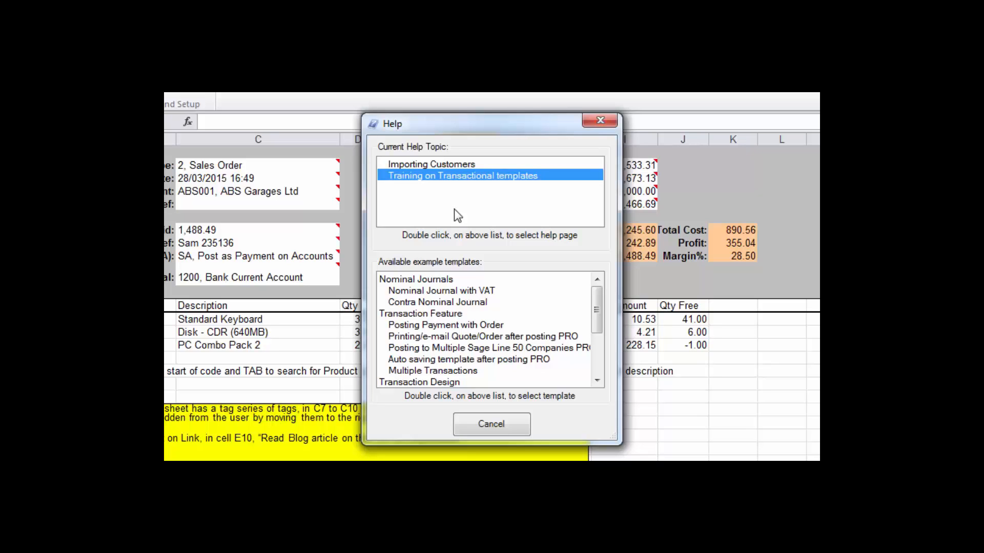
{"action": "left_click", "coordinate": [494, 430]}
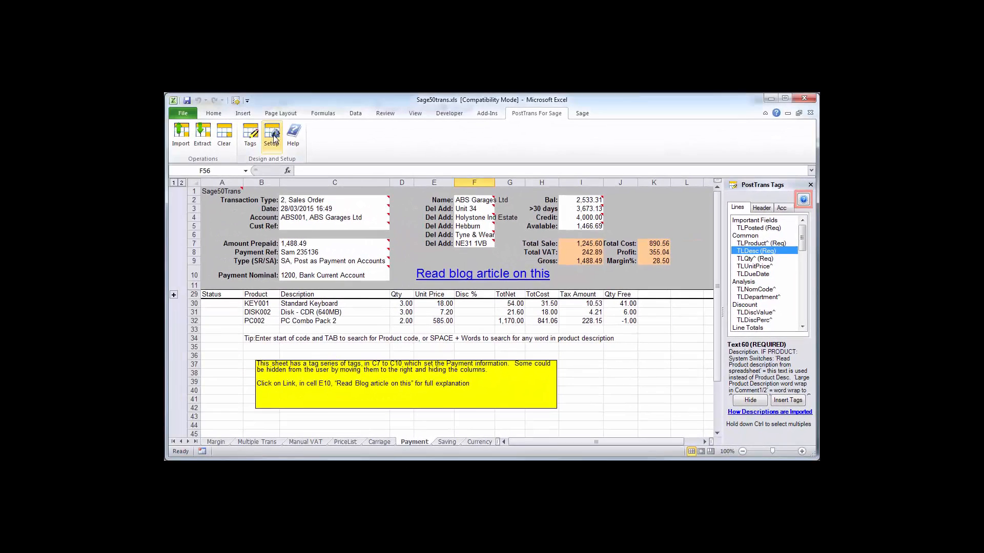
Open the PostTrans system setup, bring its window fully into view, and show the Cursor Path settings
{"action": "left_click", "coordinate": [274, 138]}
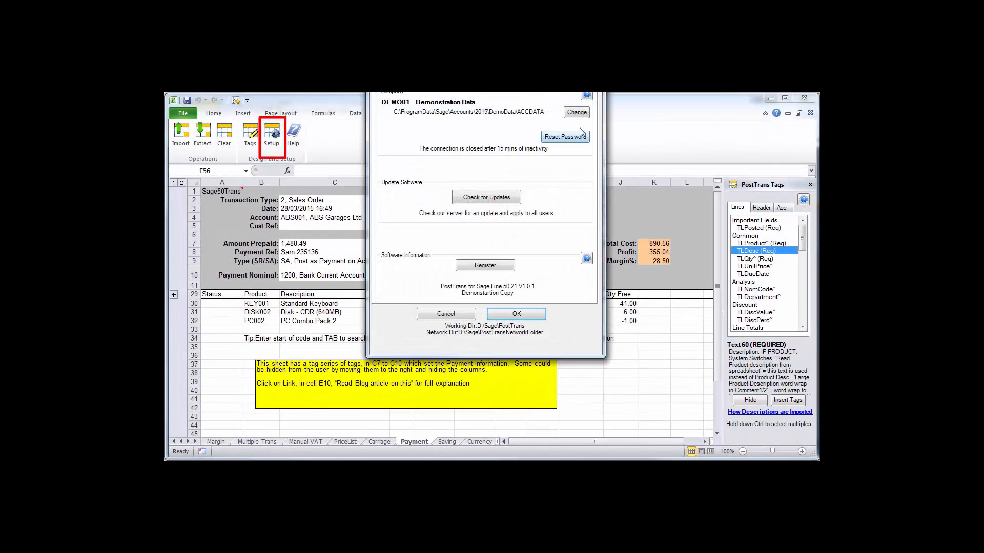
{"action": "left_click_drag", "start_coordinate": [536, 66], "coordinate": [527, 138]}
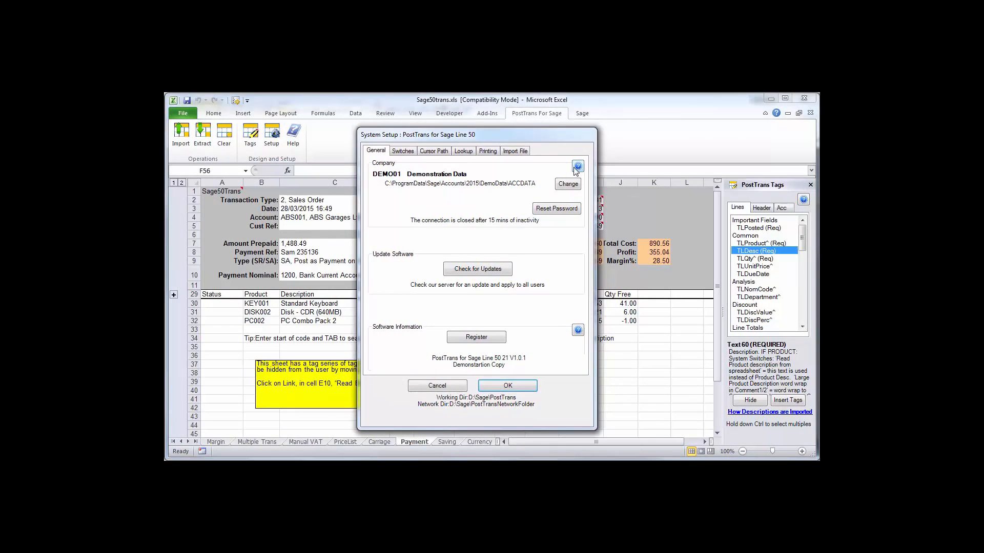
{"action": "left_click", "coordinate": [435, 151]}
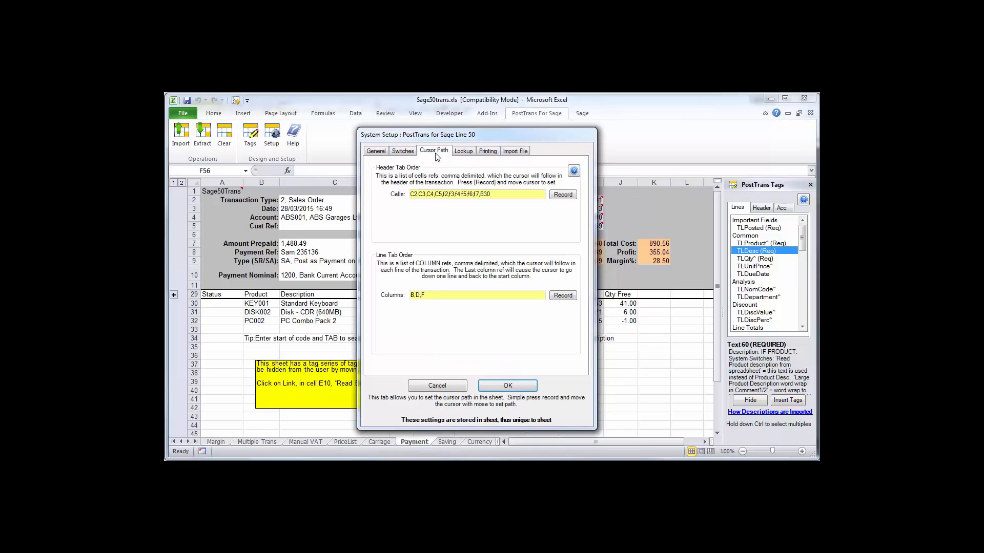
Open the help article on setting the cursor path, cancel the system setup, and read the article's worked example
{"action": "left_click", "coordinate": [574, 170]}
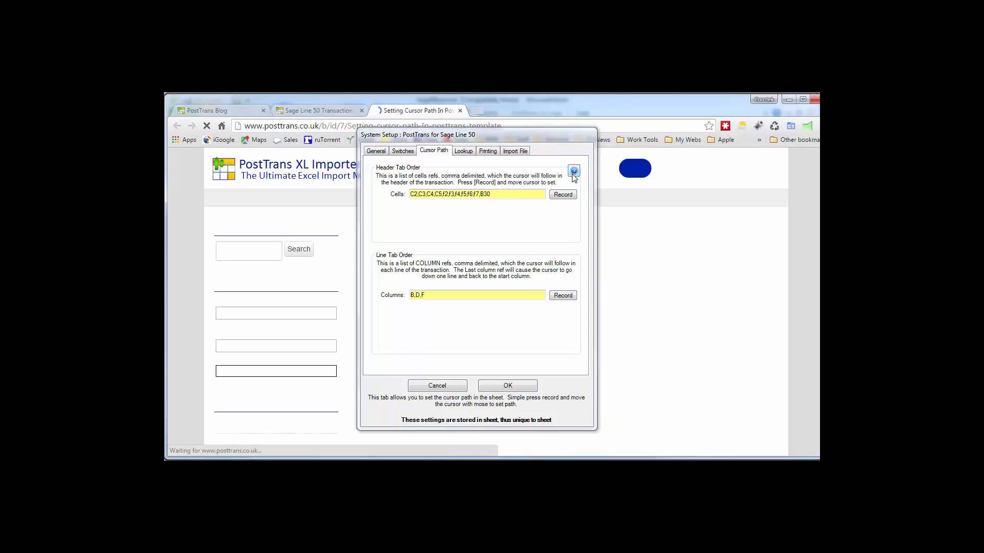
{"action": "left_click", "coordinate": [451, 390]}
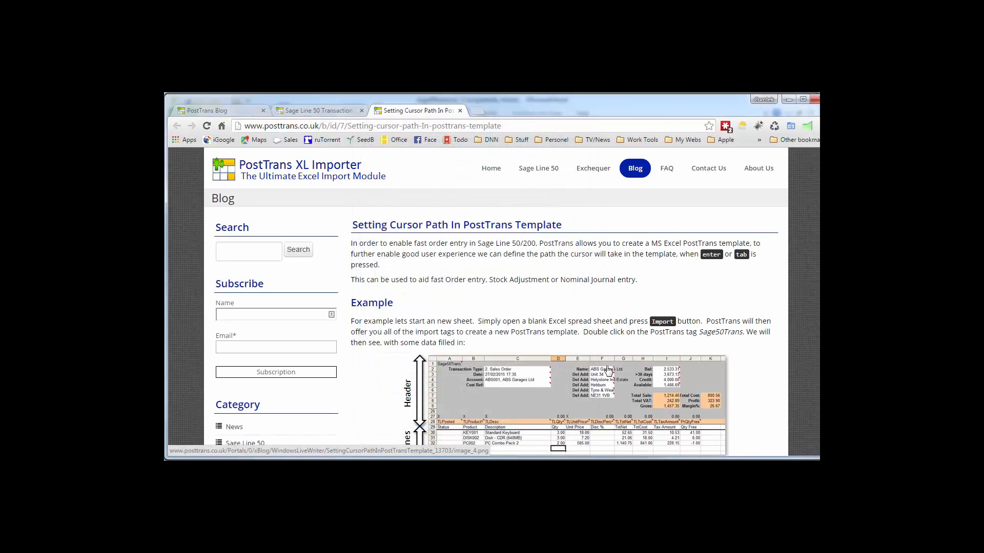
{"action": "scroll", "coordinate": [606, 369], "scroll_direction": "down", "scroll_amount": 2}
{"action": "scroll", "coordinate": [605, 369], "scroll_direction": "down", "scroll_amount": 6}
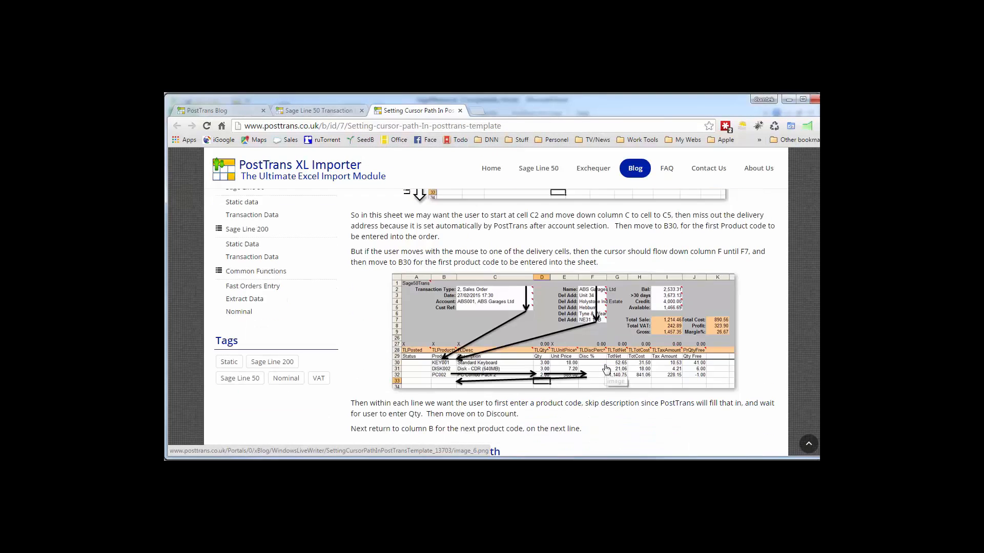